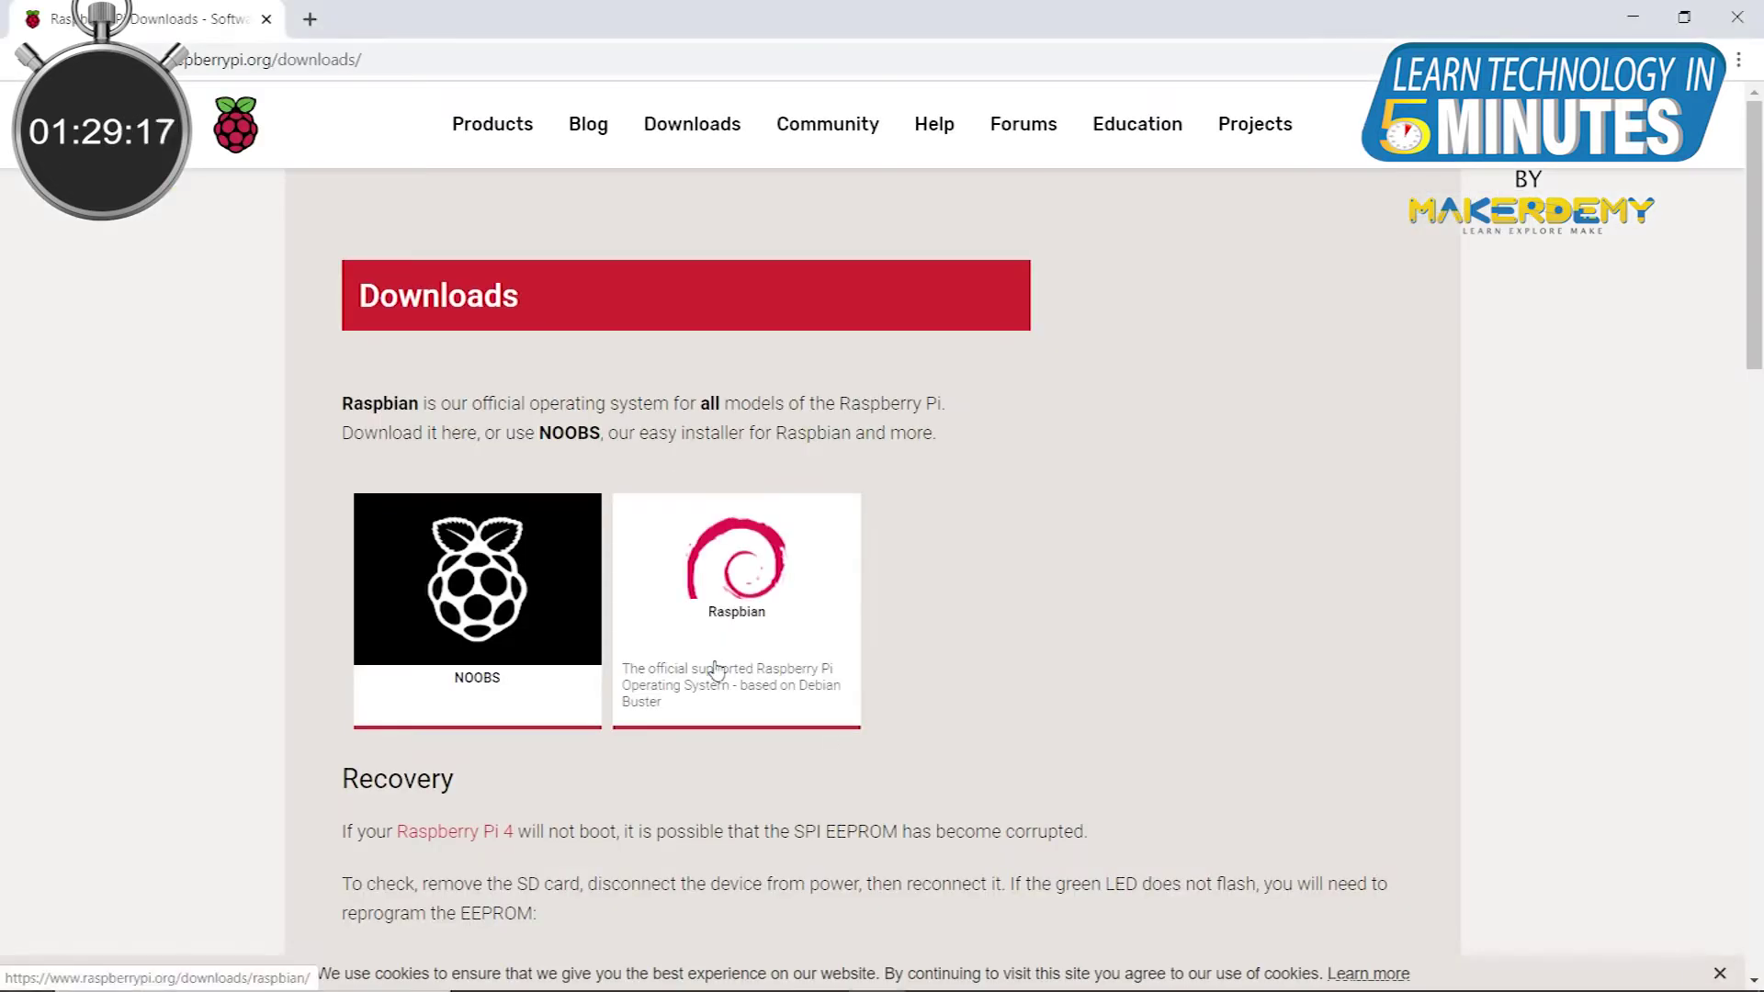
Step: Download the full Raspbian Buster with desktop and recommended software ZIP from raspberrypi.org
click(735, 625)
scroll(777, 551, down, 3)
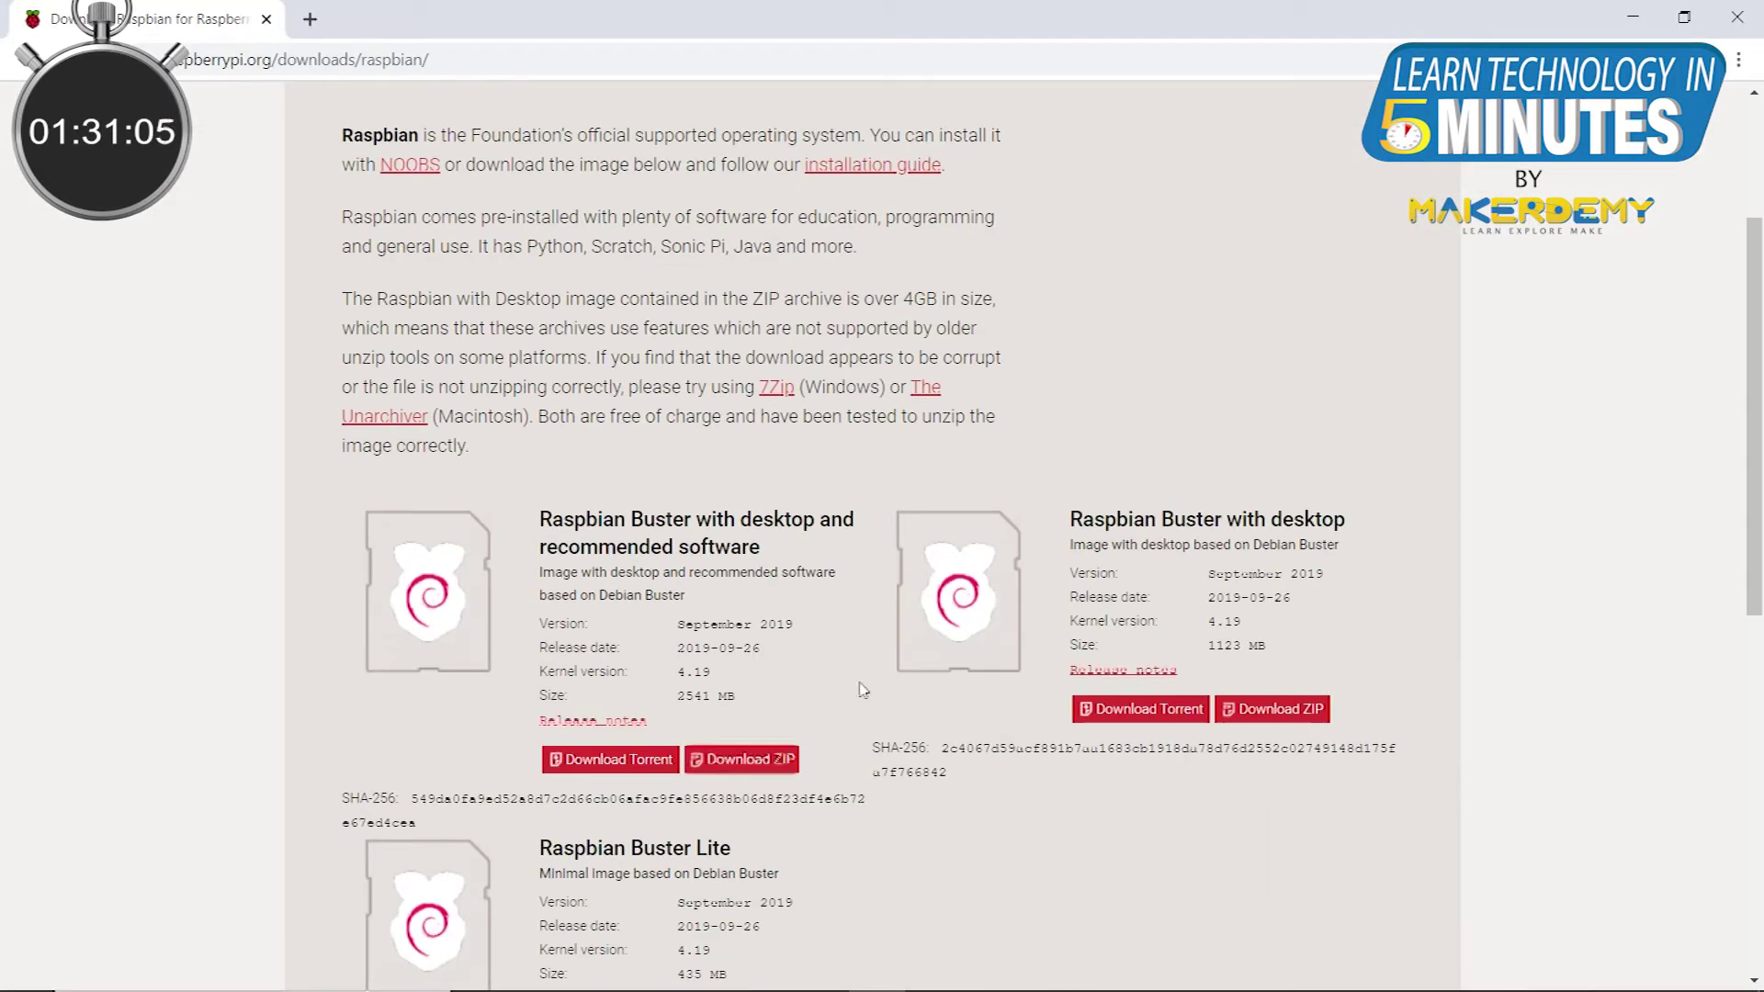
click(776, 758)
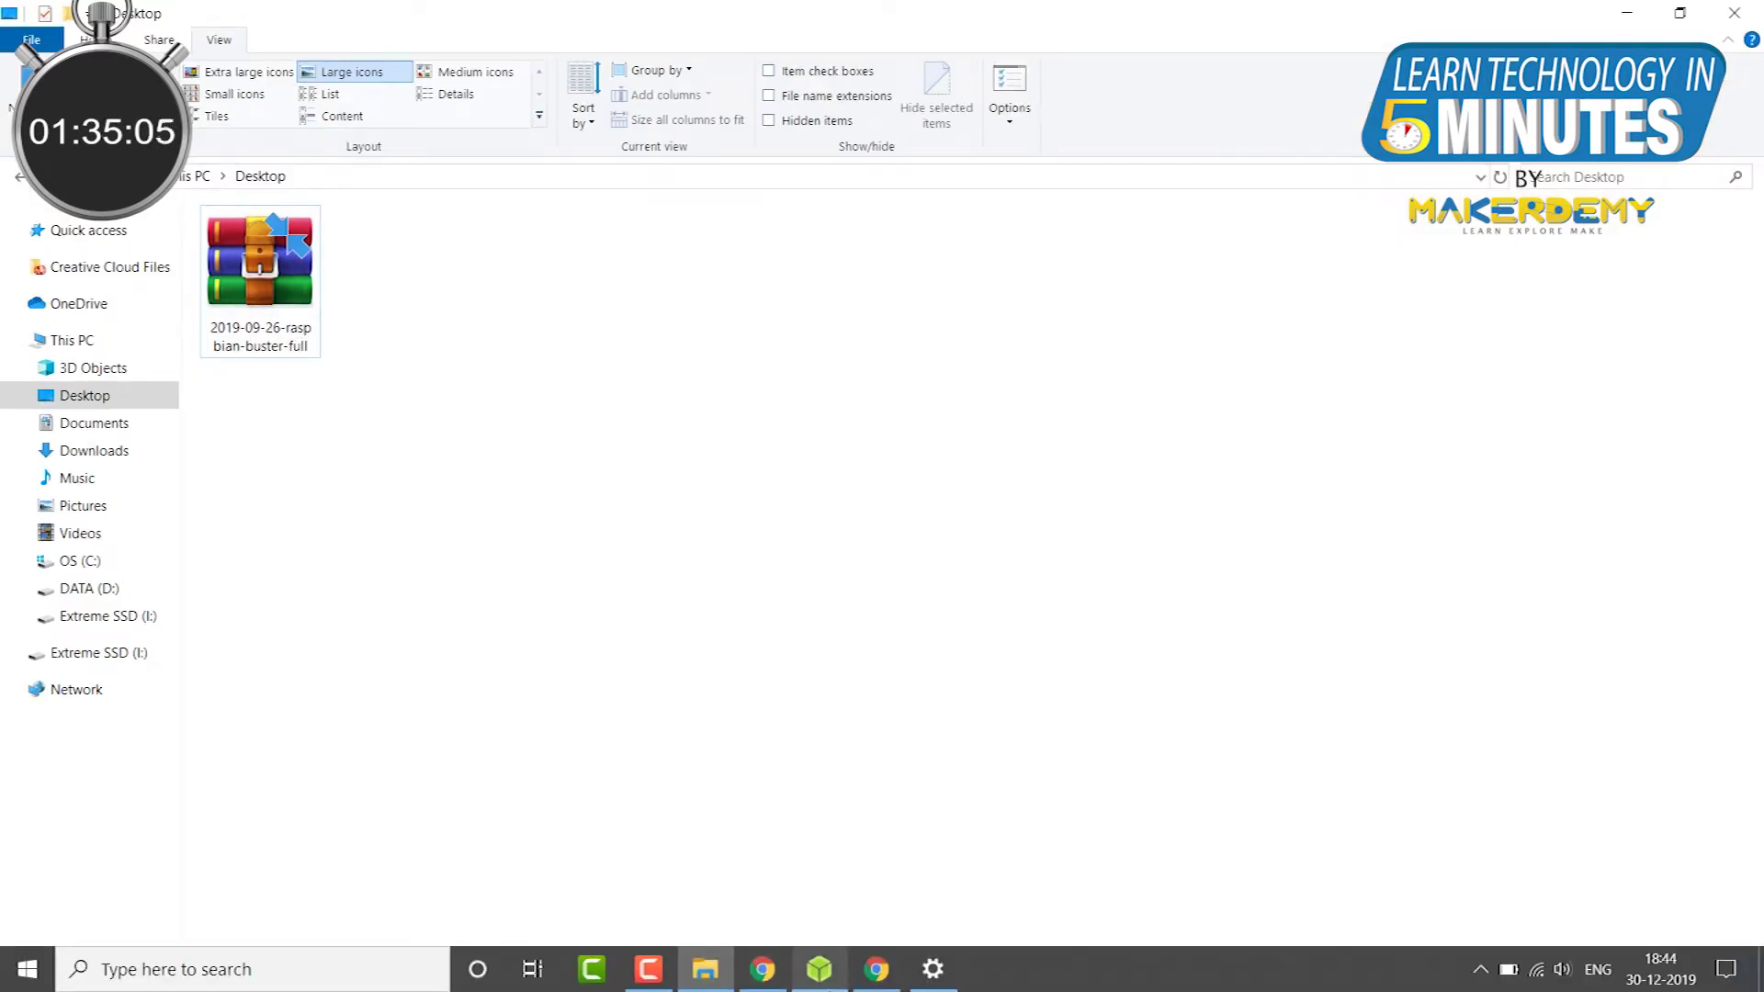
Step: Flash the 2019-09-26 Raspbian Buster image from the Desktop onto the 15.72 GB SDHC card
click(818, 968)
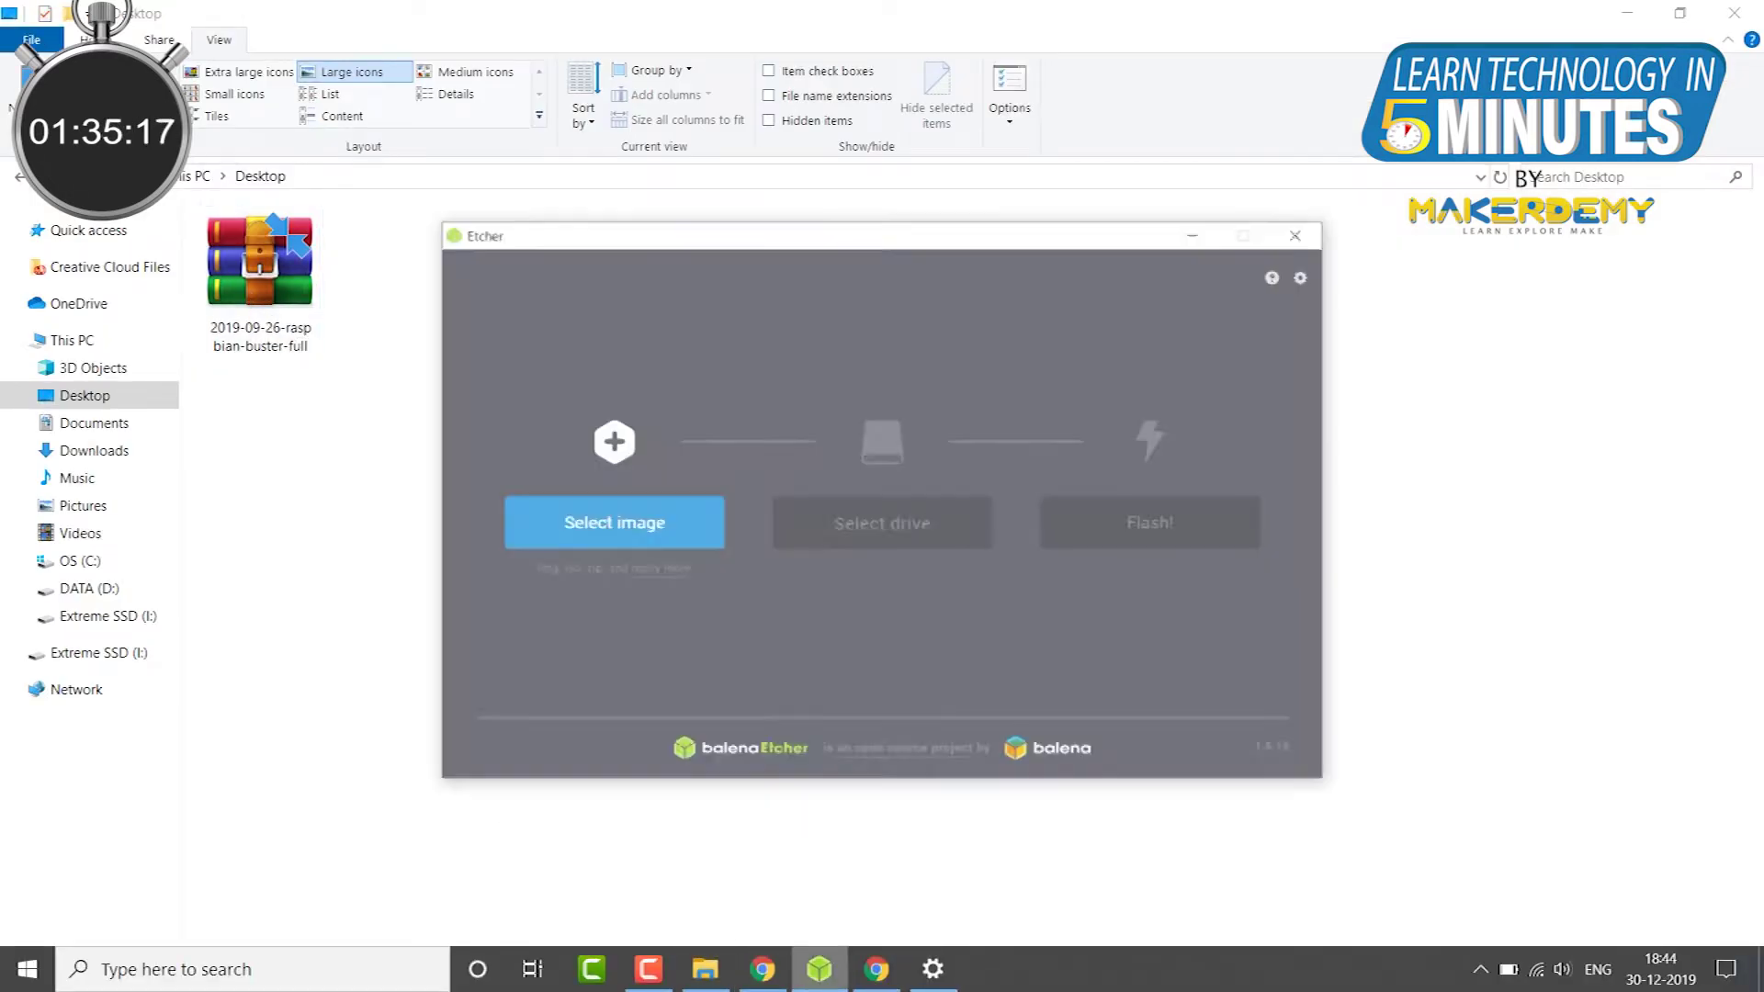
click(657, 512)
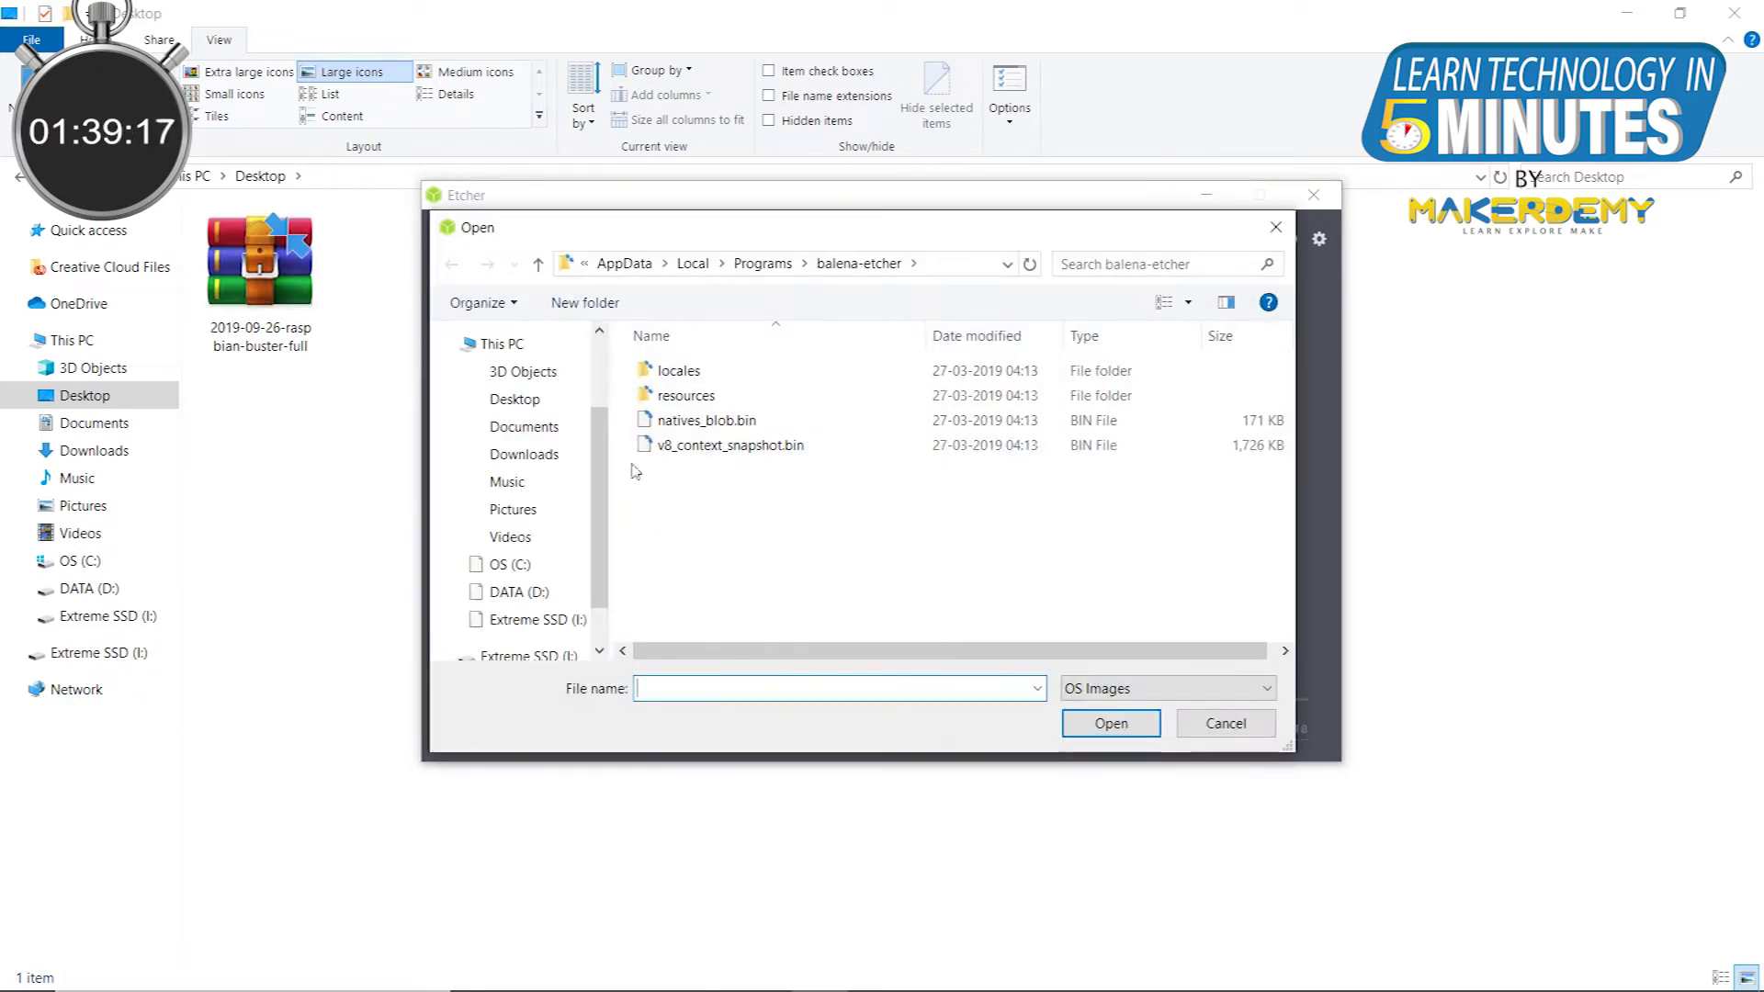
click(531, 398)
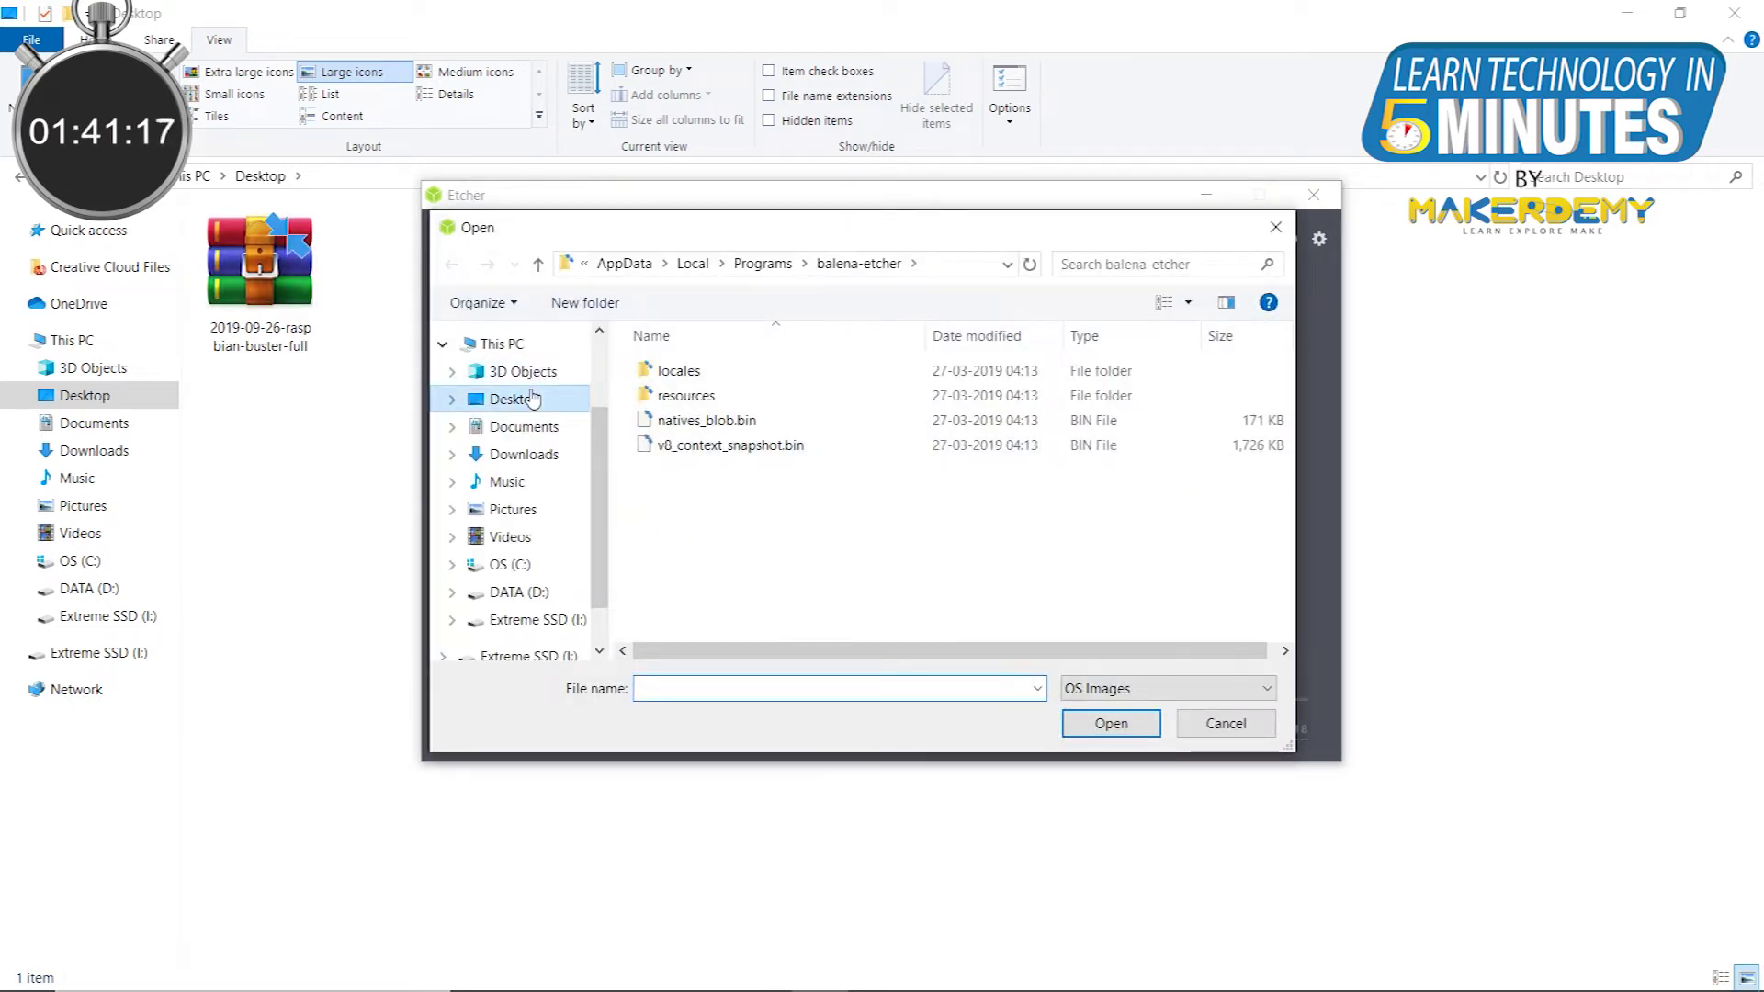
double_click(674, 381)
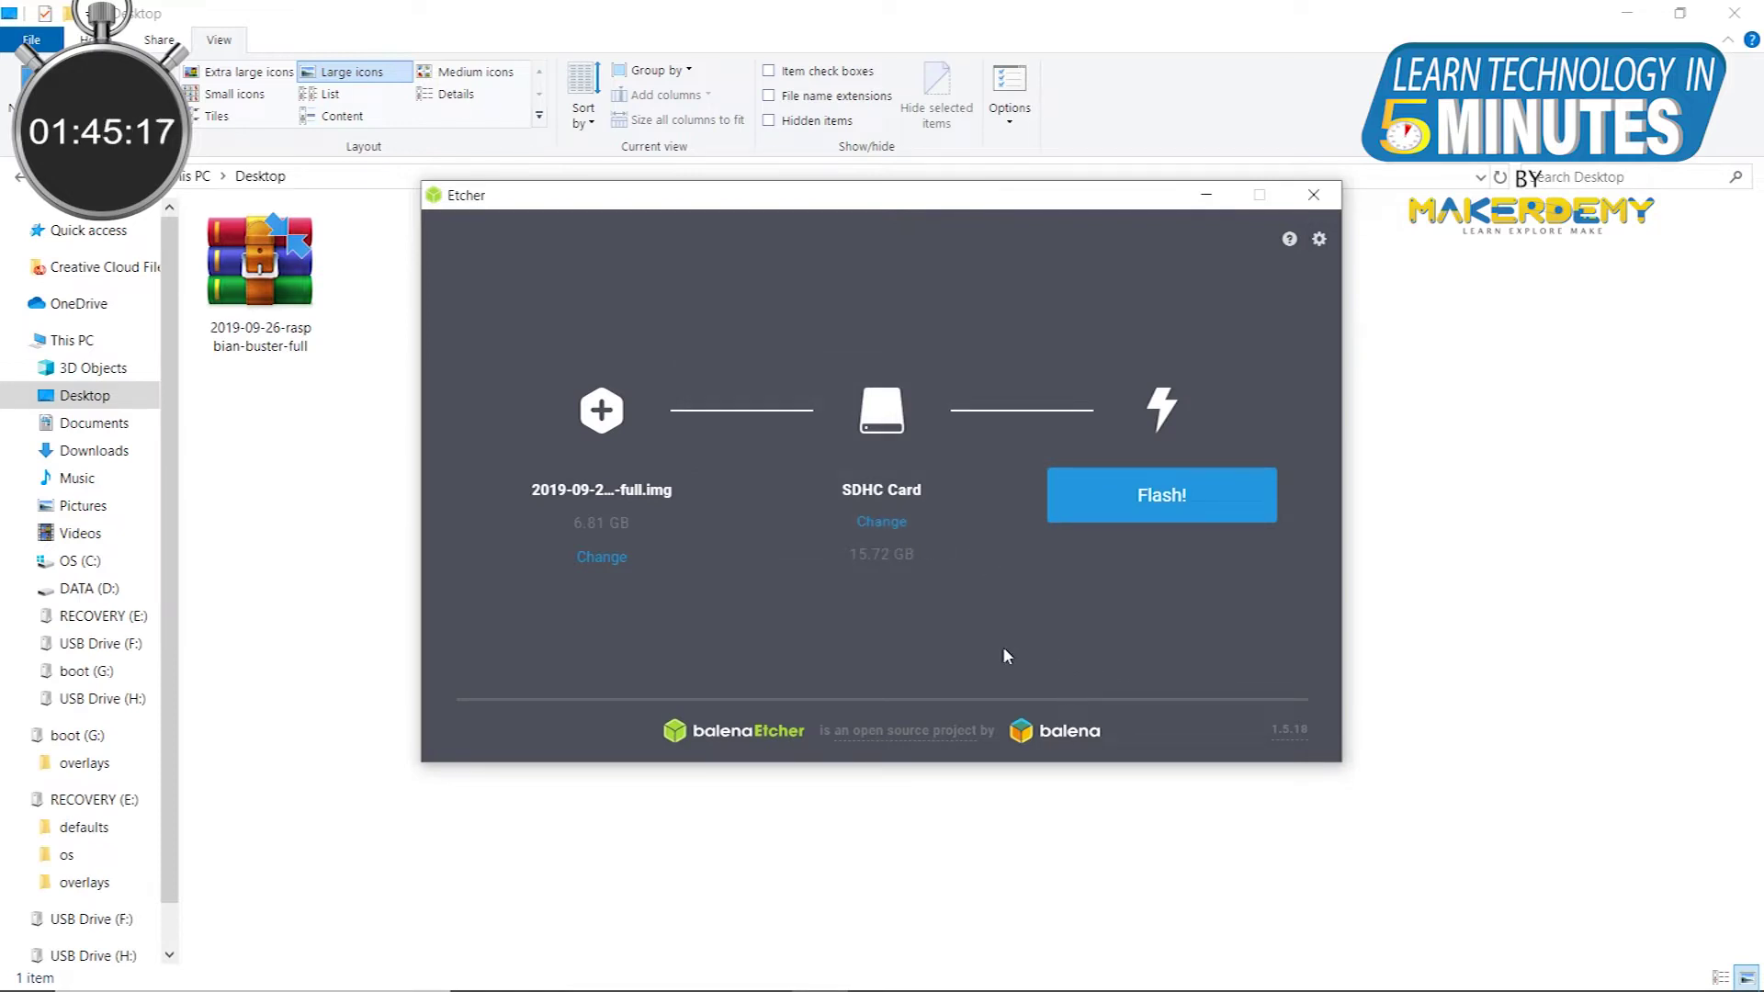
click(1161, 497)
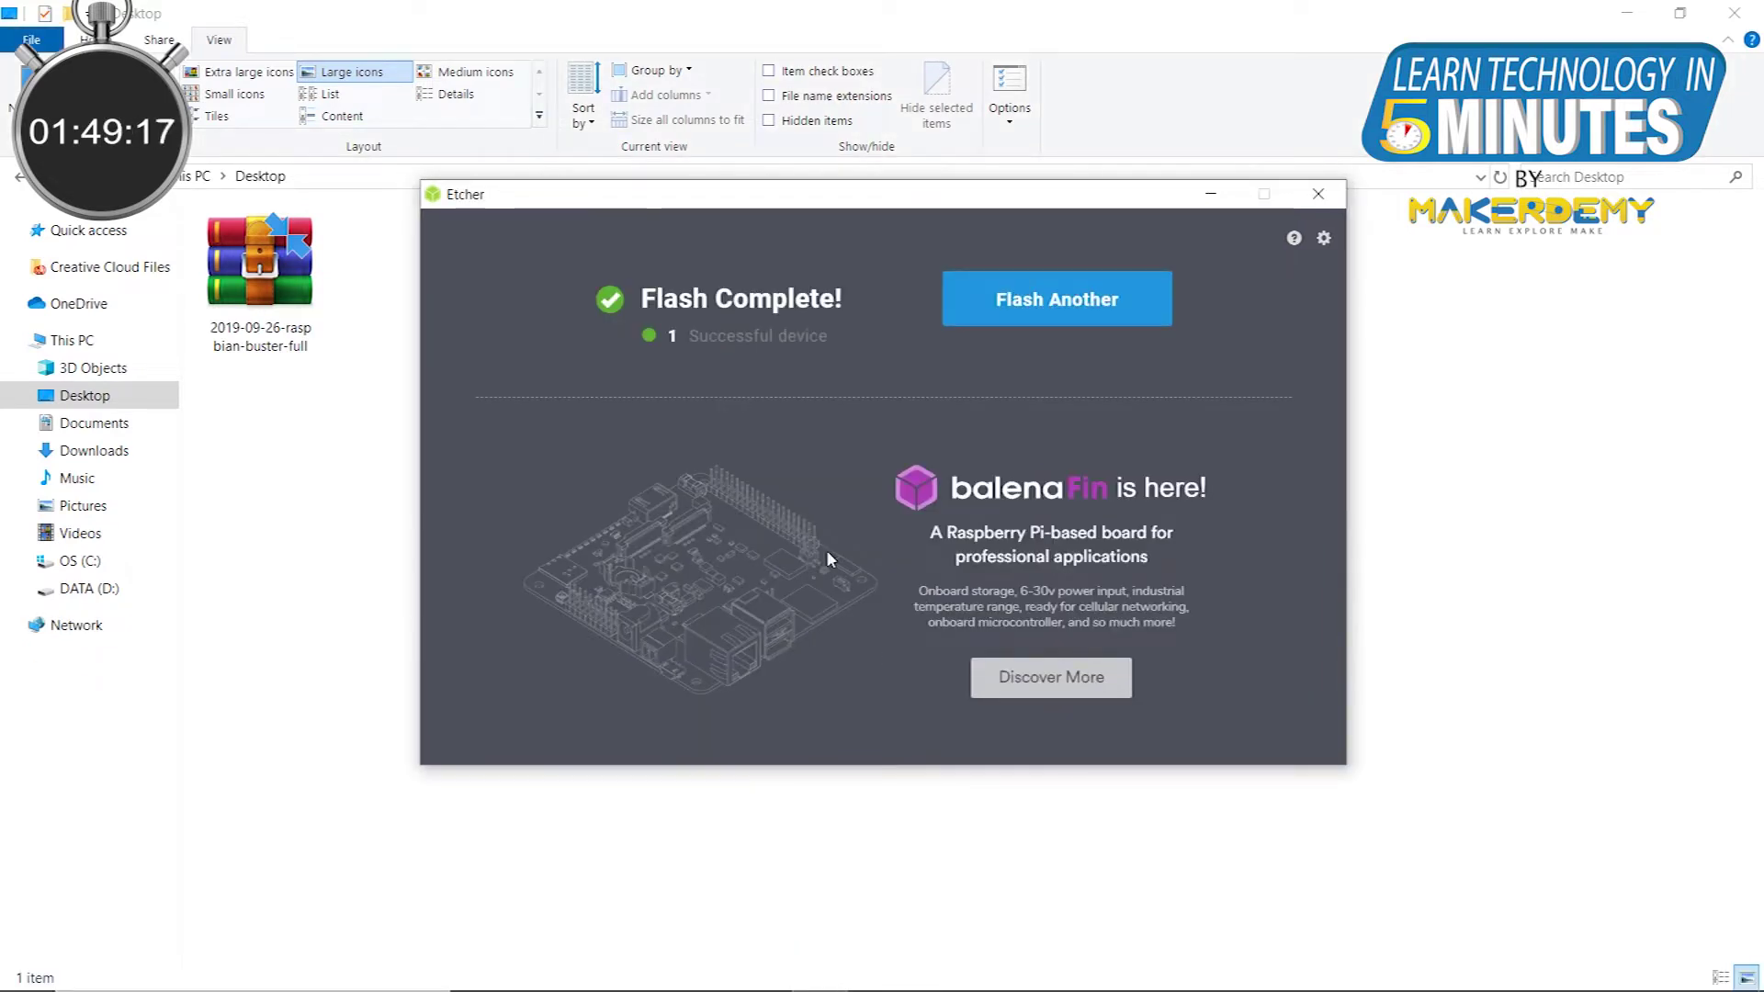
Step: Add an empty file named ssh, with no extension, to the boot (E:) drive
click(95, 681)
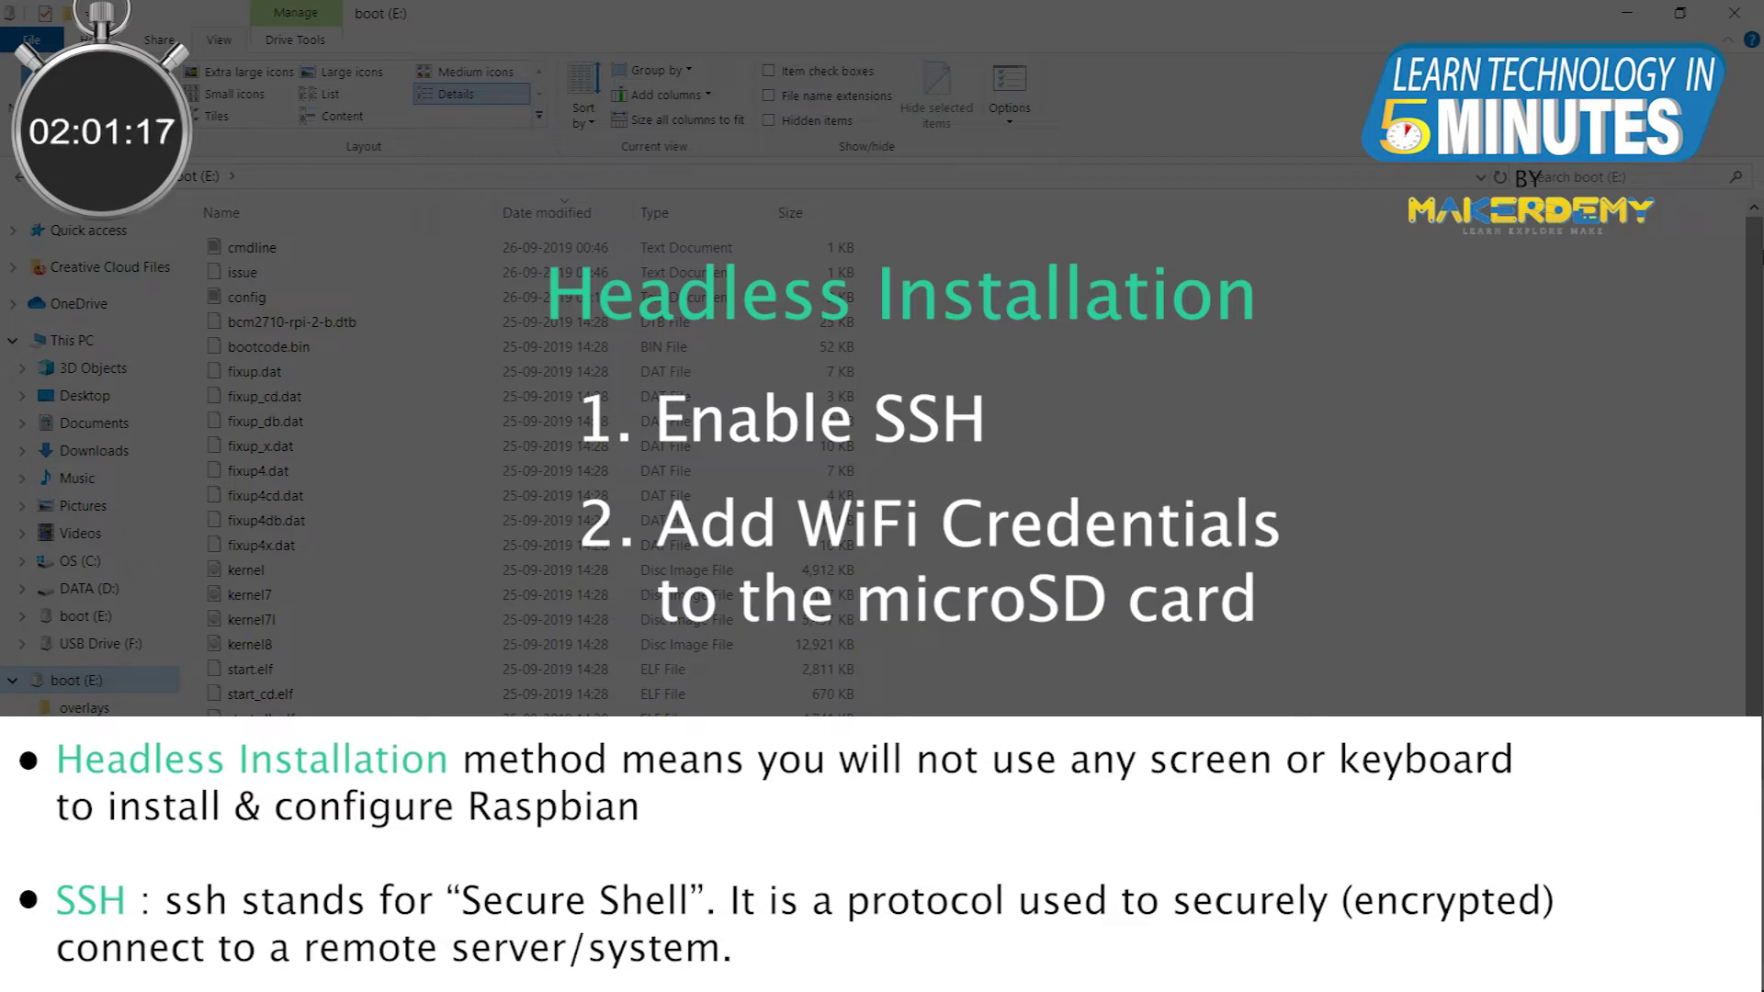
right_click(1132, 409)
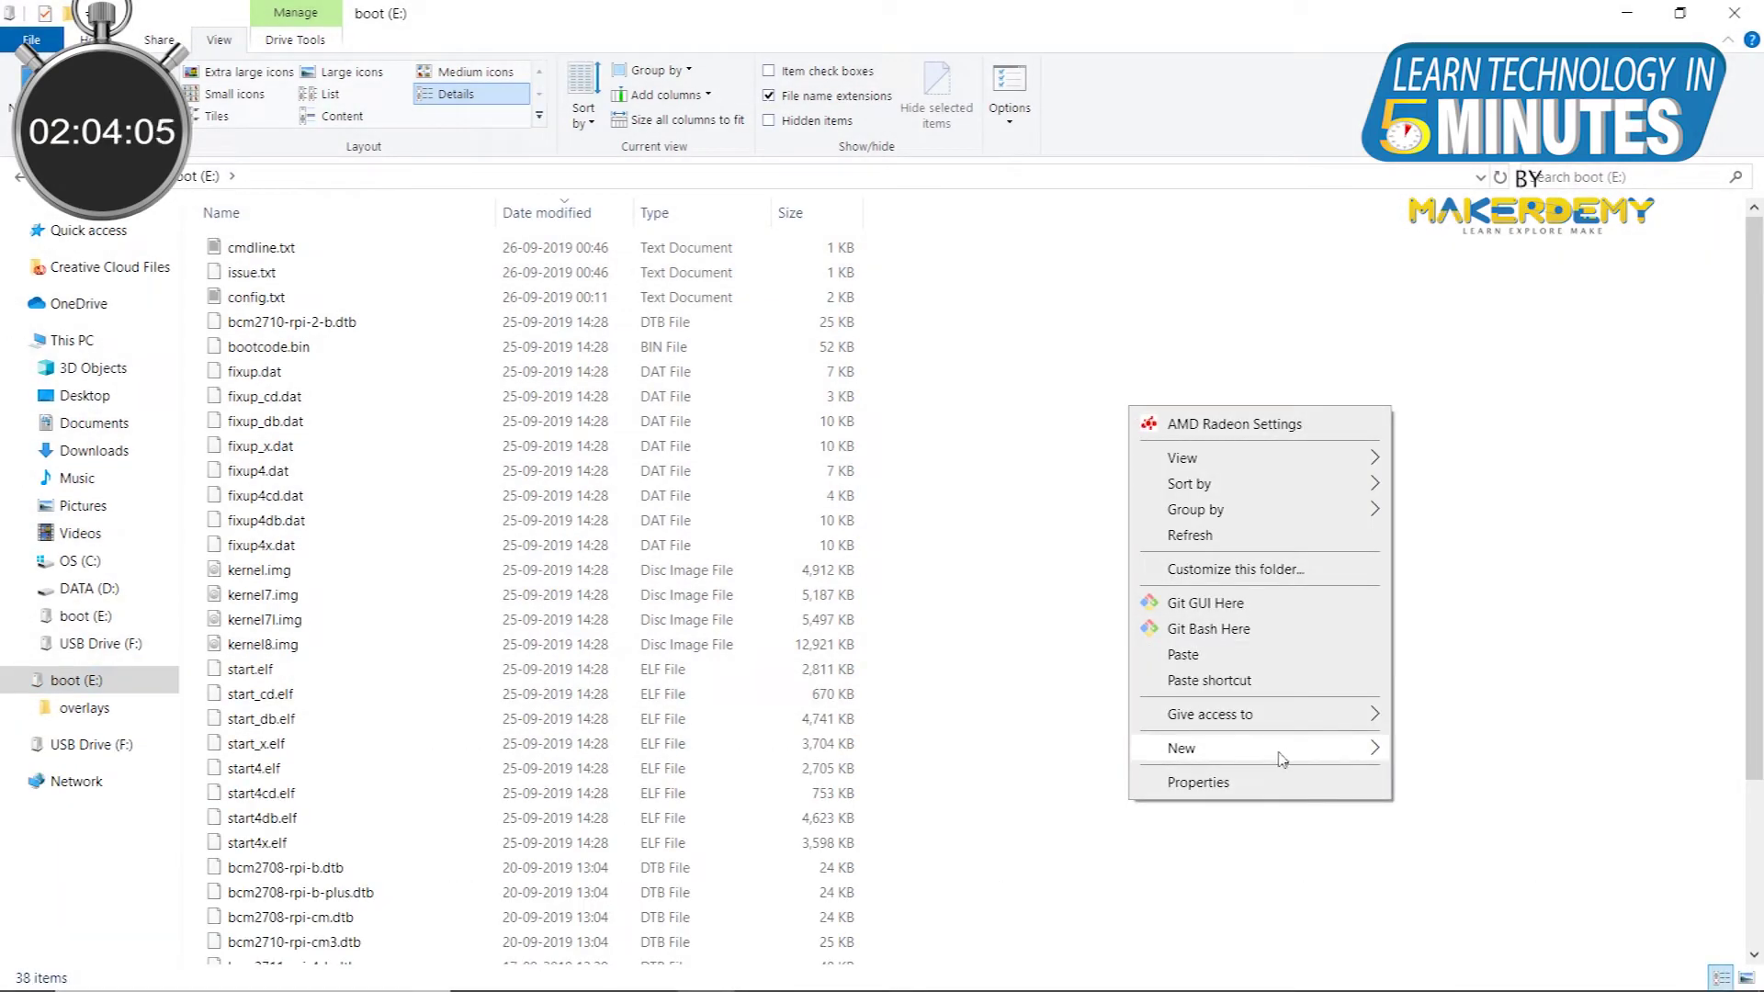
mouse_move(1281, 758)
click(1461, 698)
text(ssh)
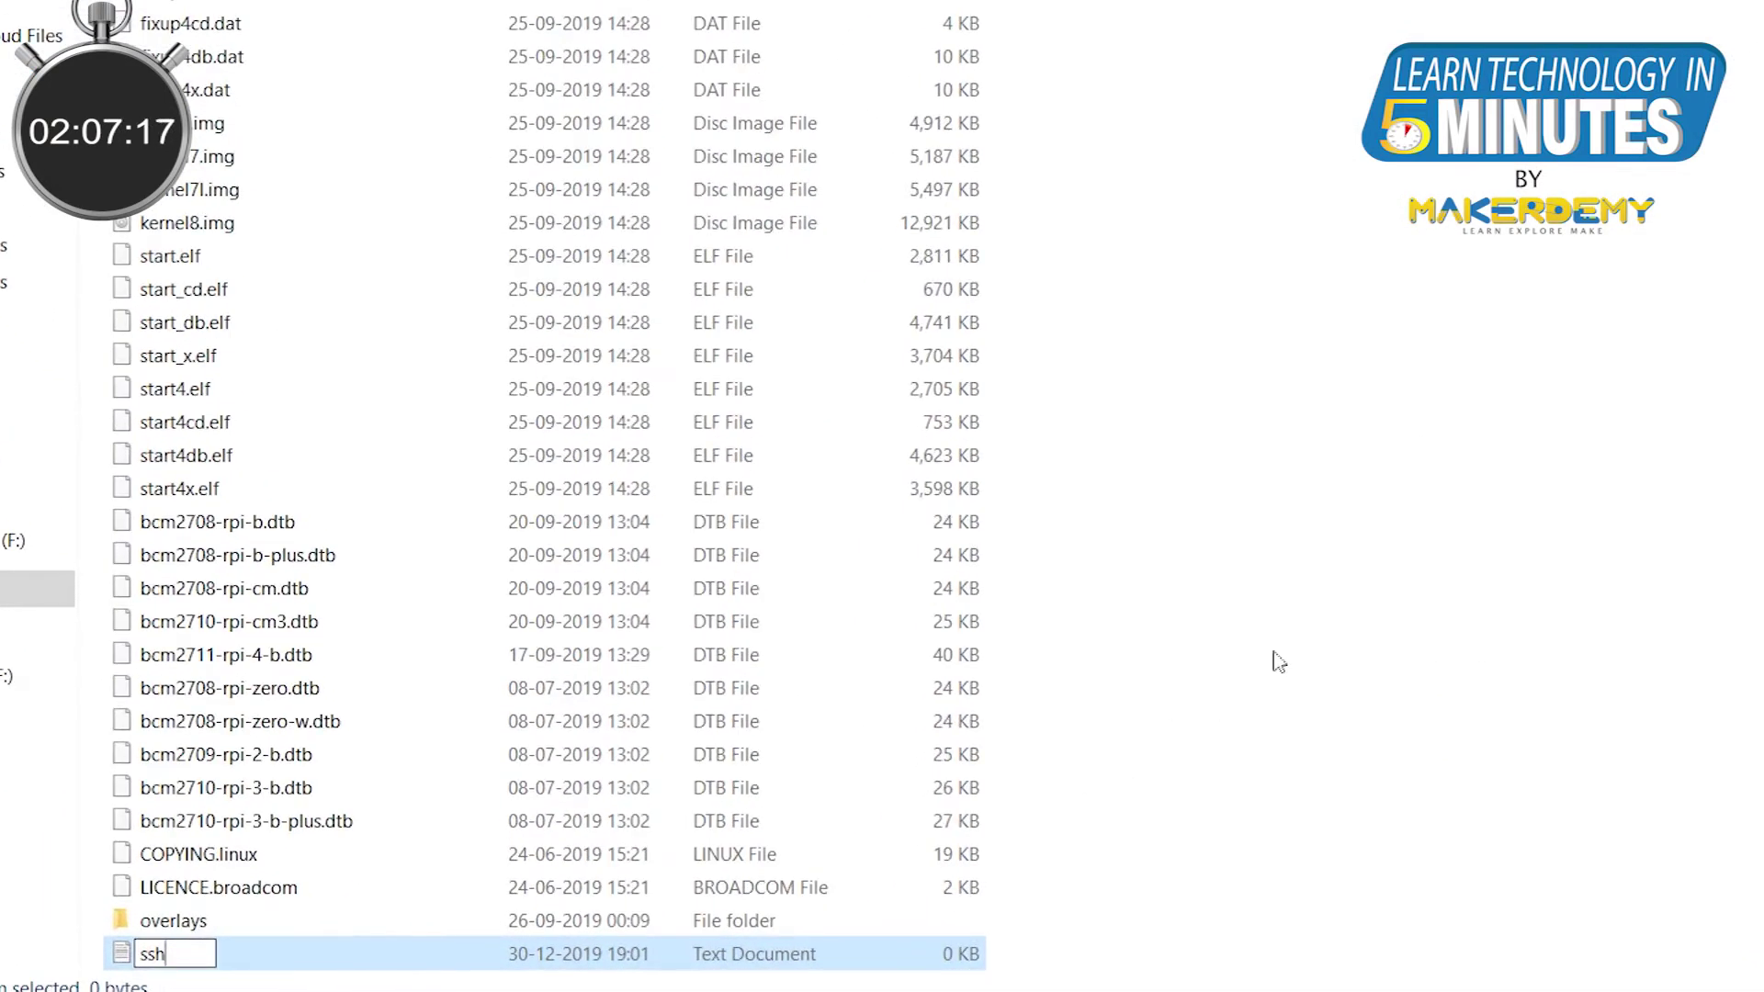
key(Return)
click(1179, 375)
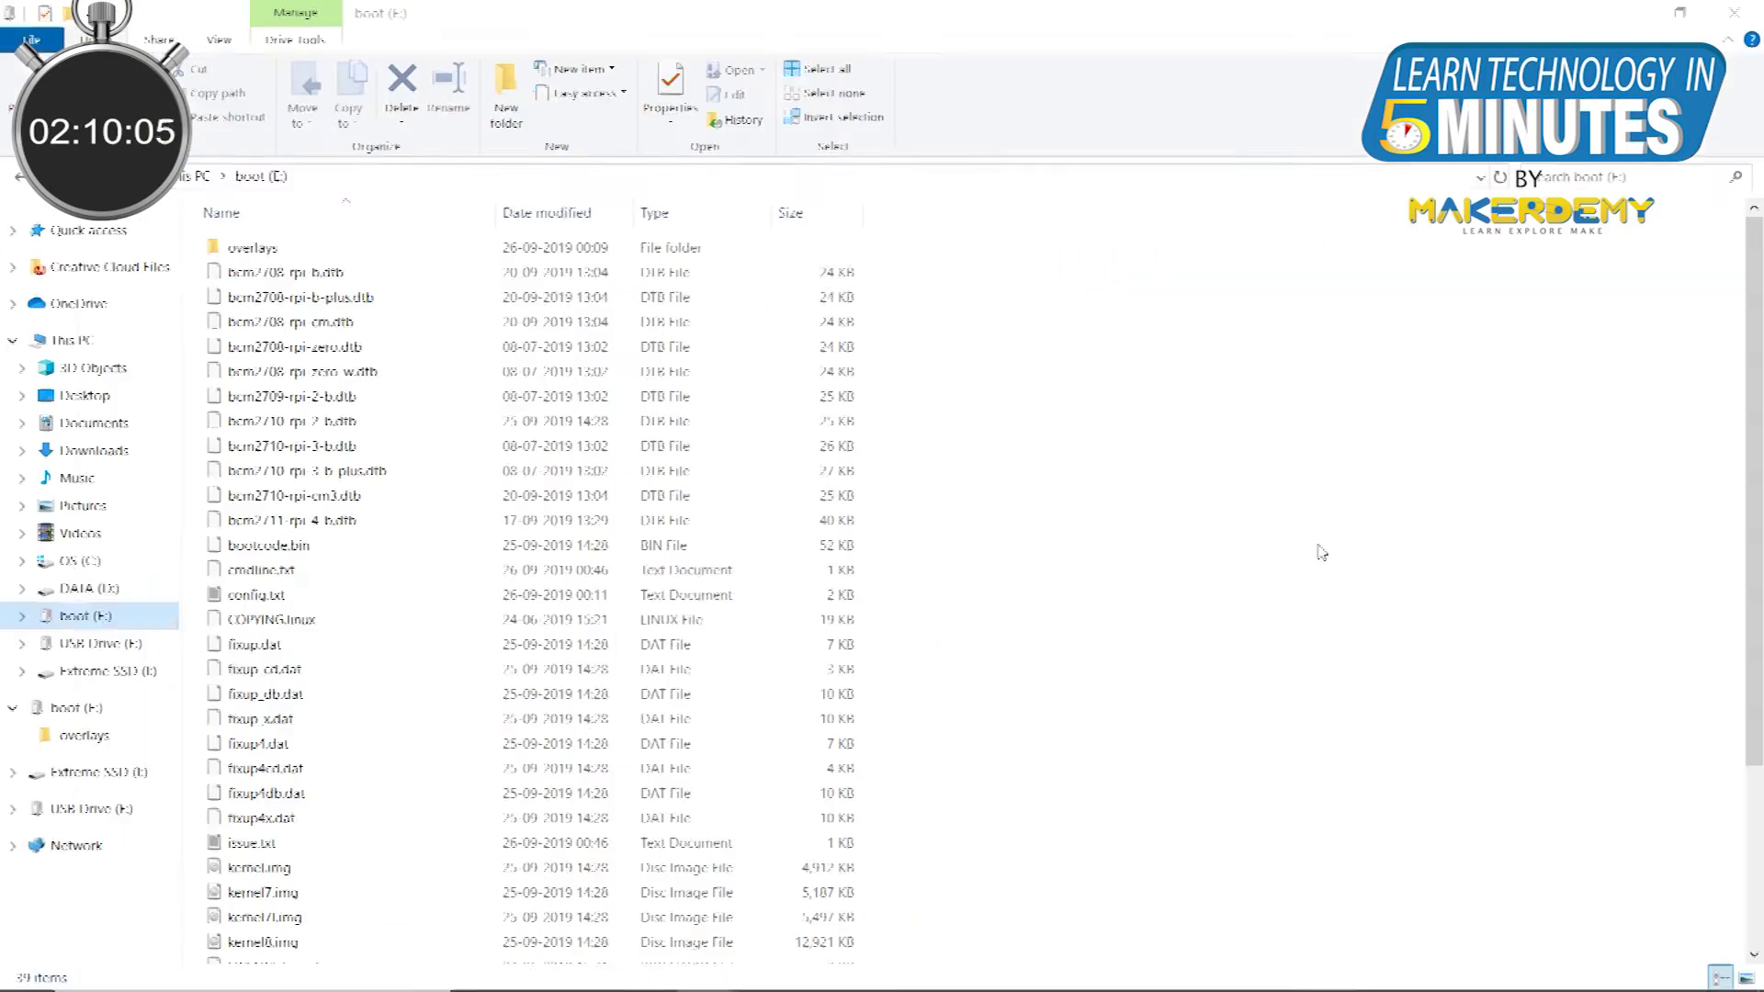
Step: Create wpa_supplicant.conf on the boot drive with country=in and WiFi credentials, then save it
right_click(1236, 467)
mouse_move(1294, 836)
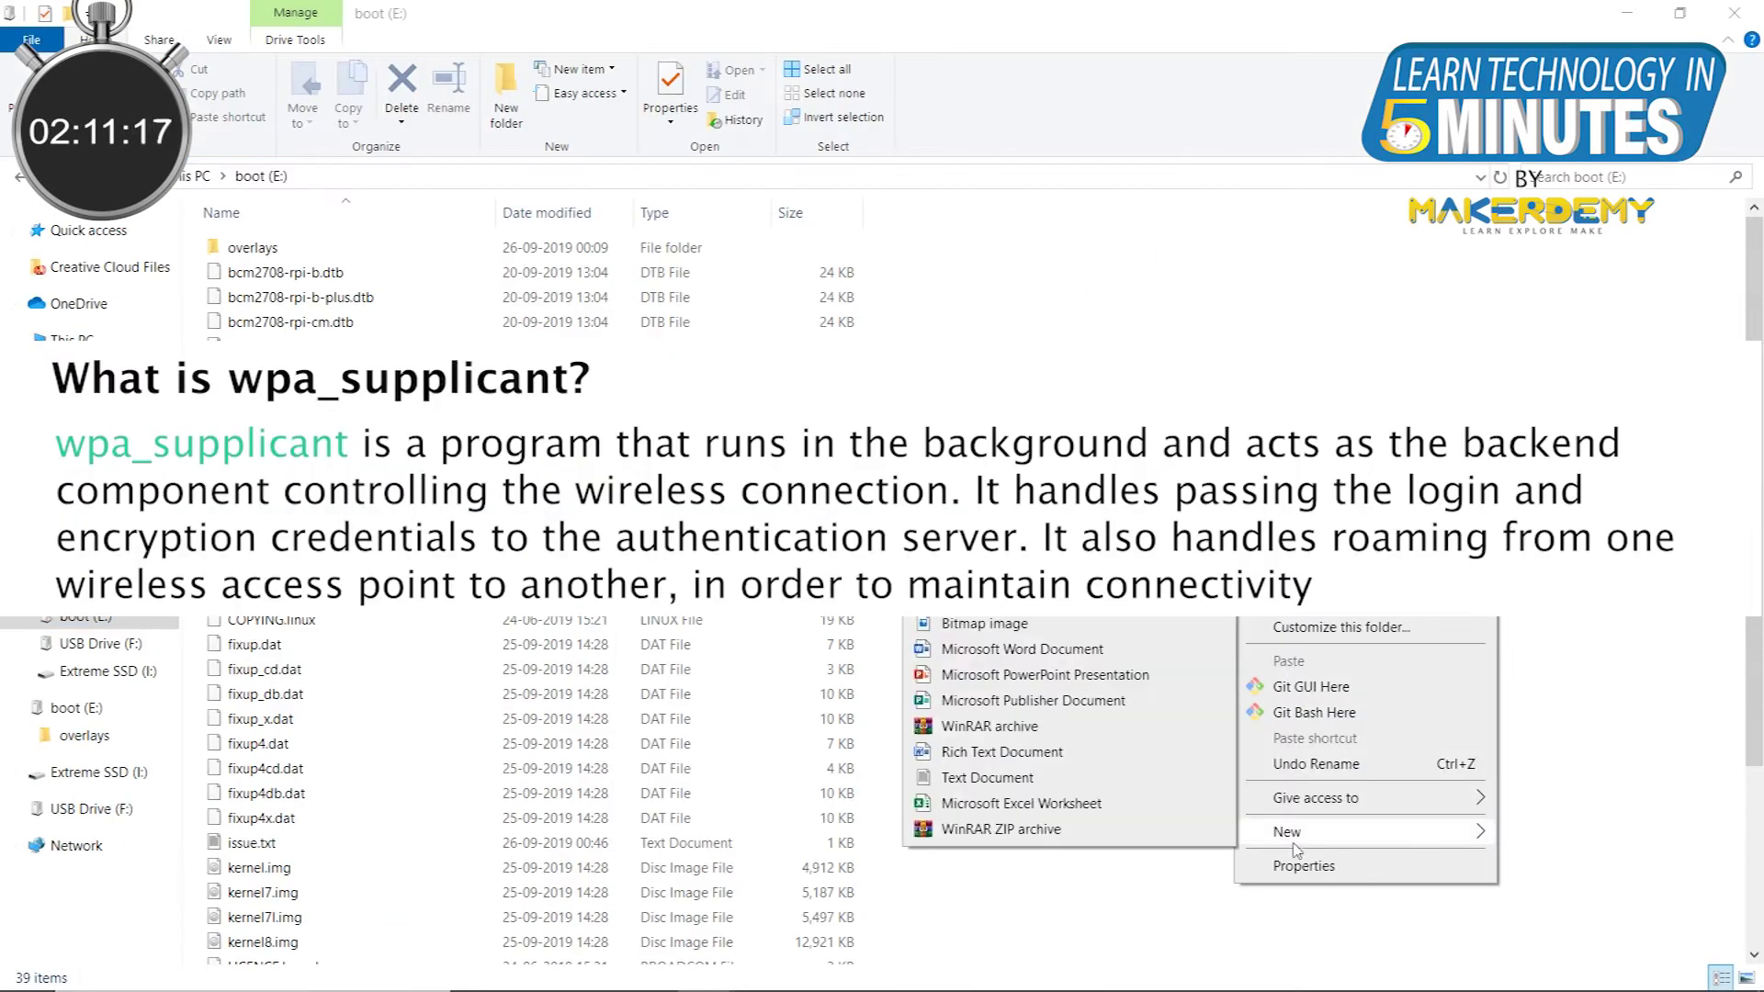
click(1114, 776)
text(wpa_supplicant)
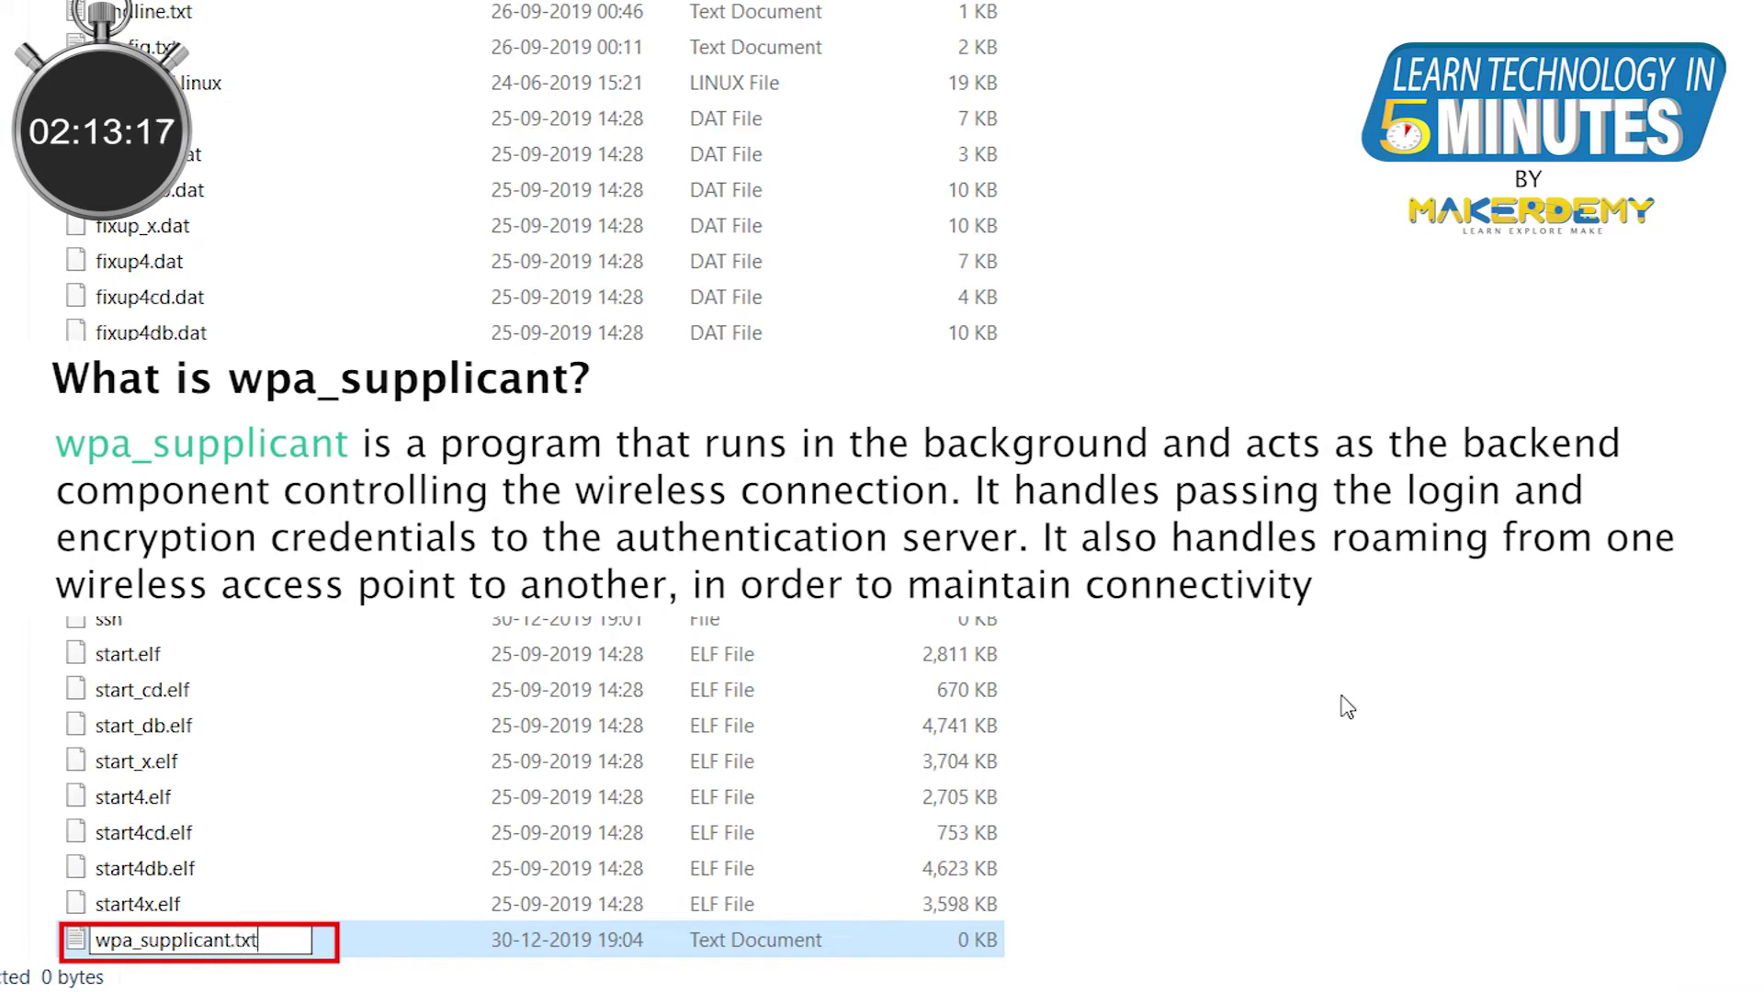
key(shift+End)
text(.conf)
key(Return)
key(Return)
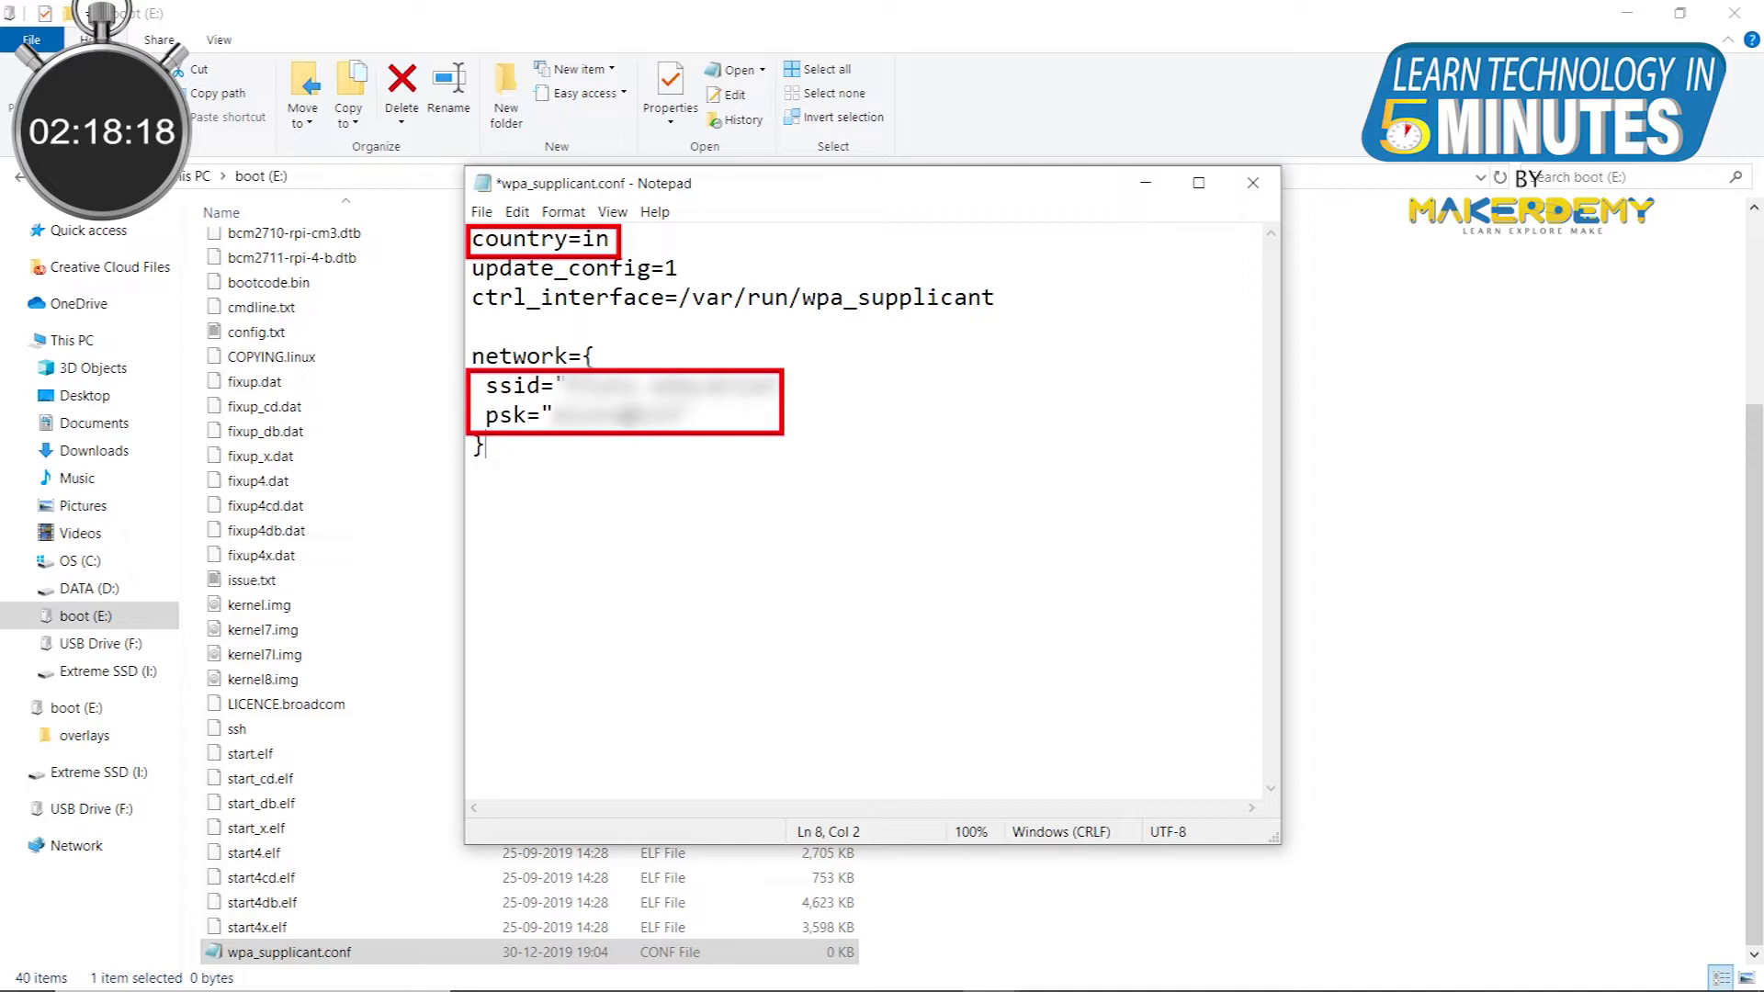
click(482, 212)
click(505, 346)
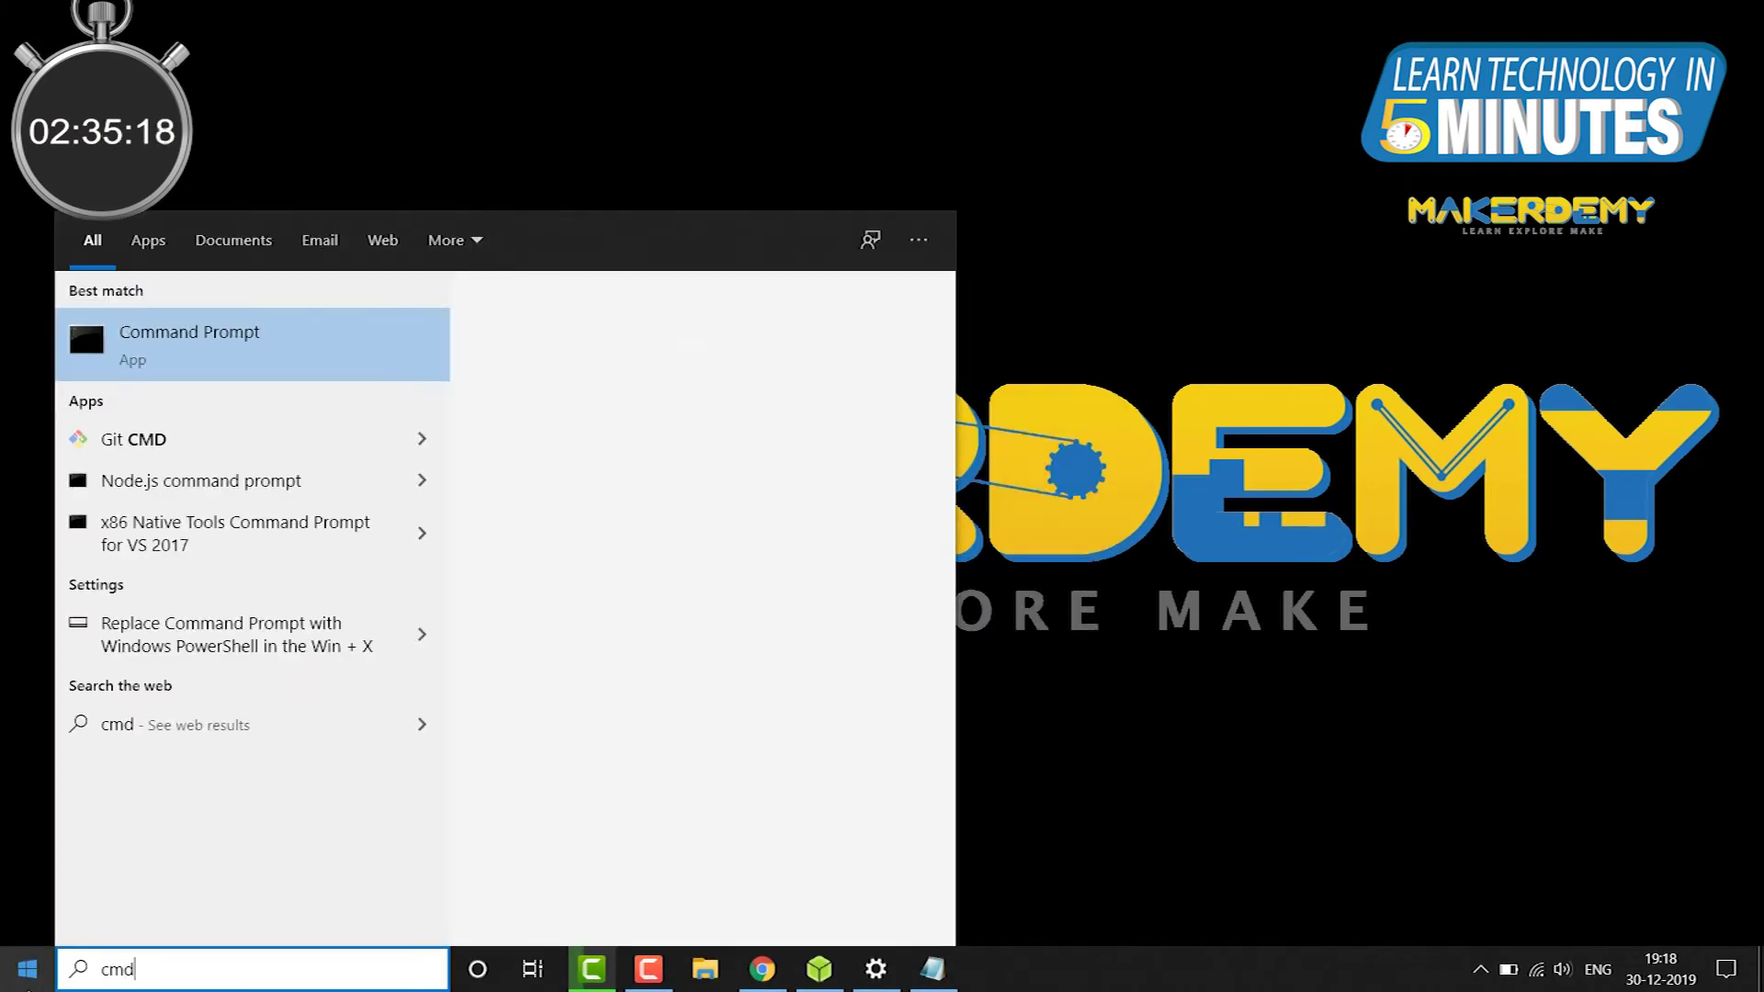
Step: Run ipconfig in Command Prompt to show IPv4 192.168.1.94 and gateway 192.168.1.1
key(Return)
text(ipconfig)
key(Return)
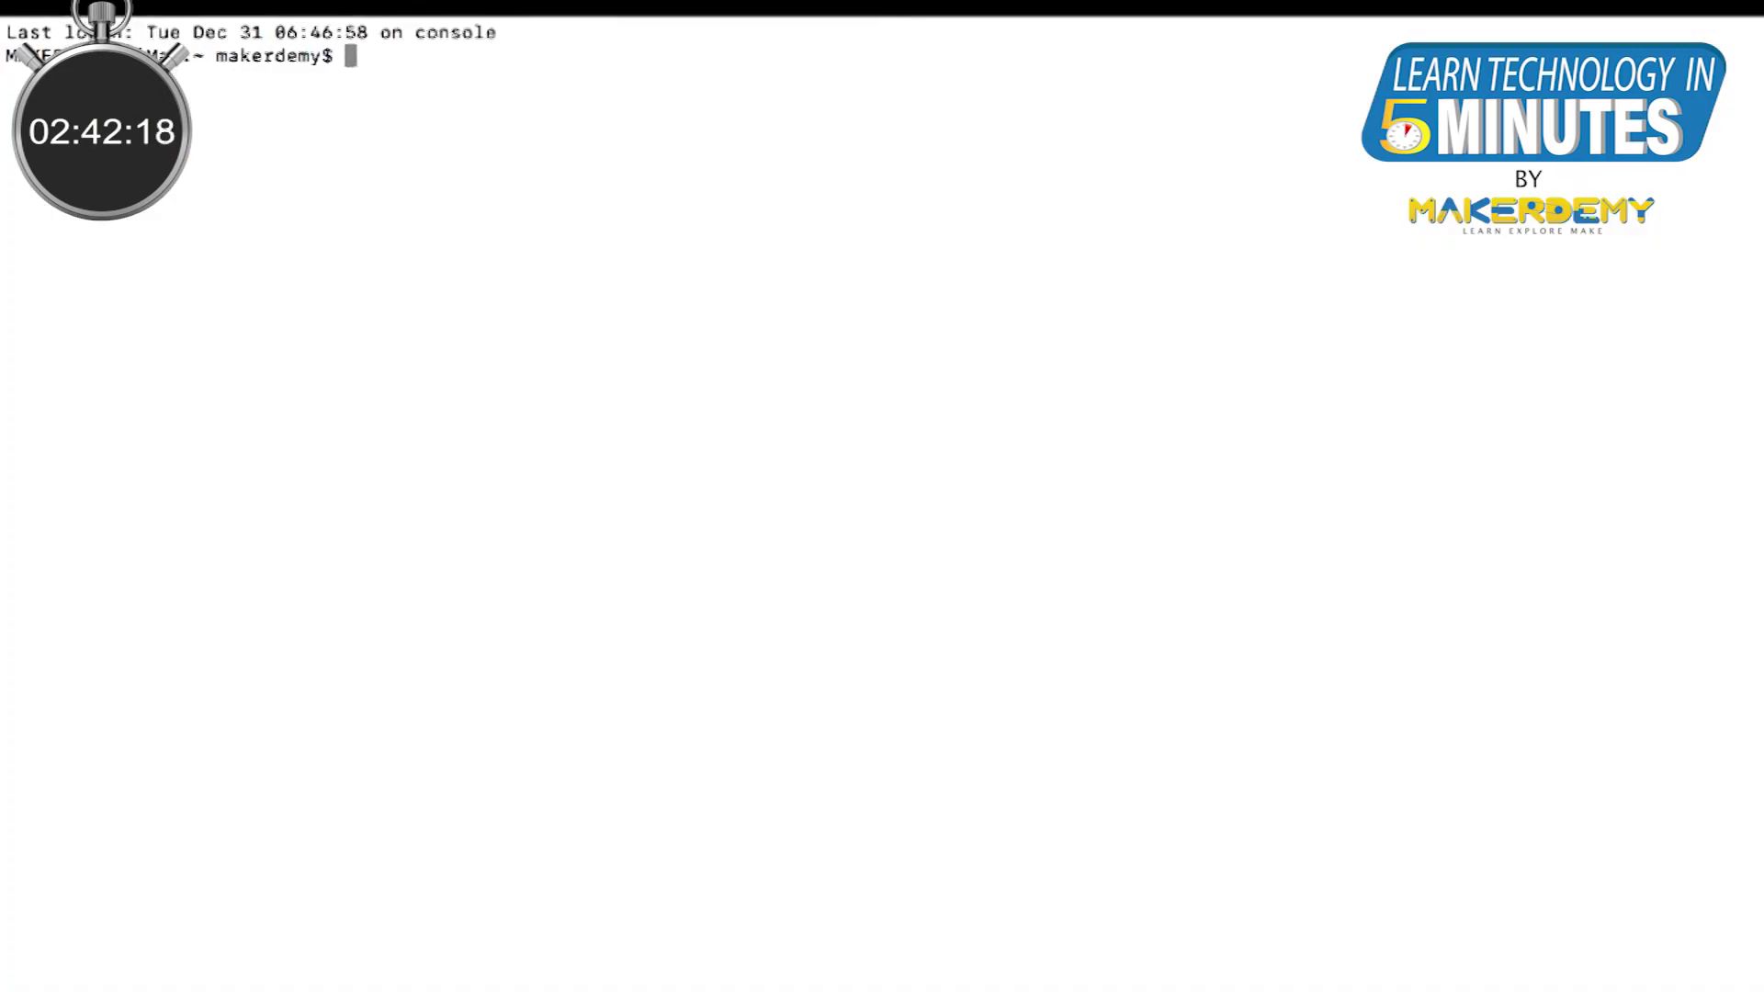
text(ifco)
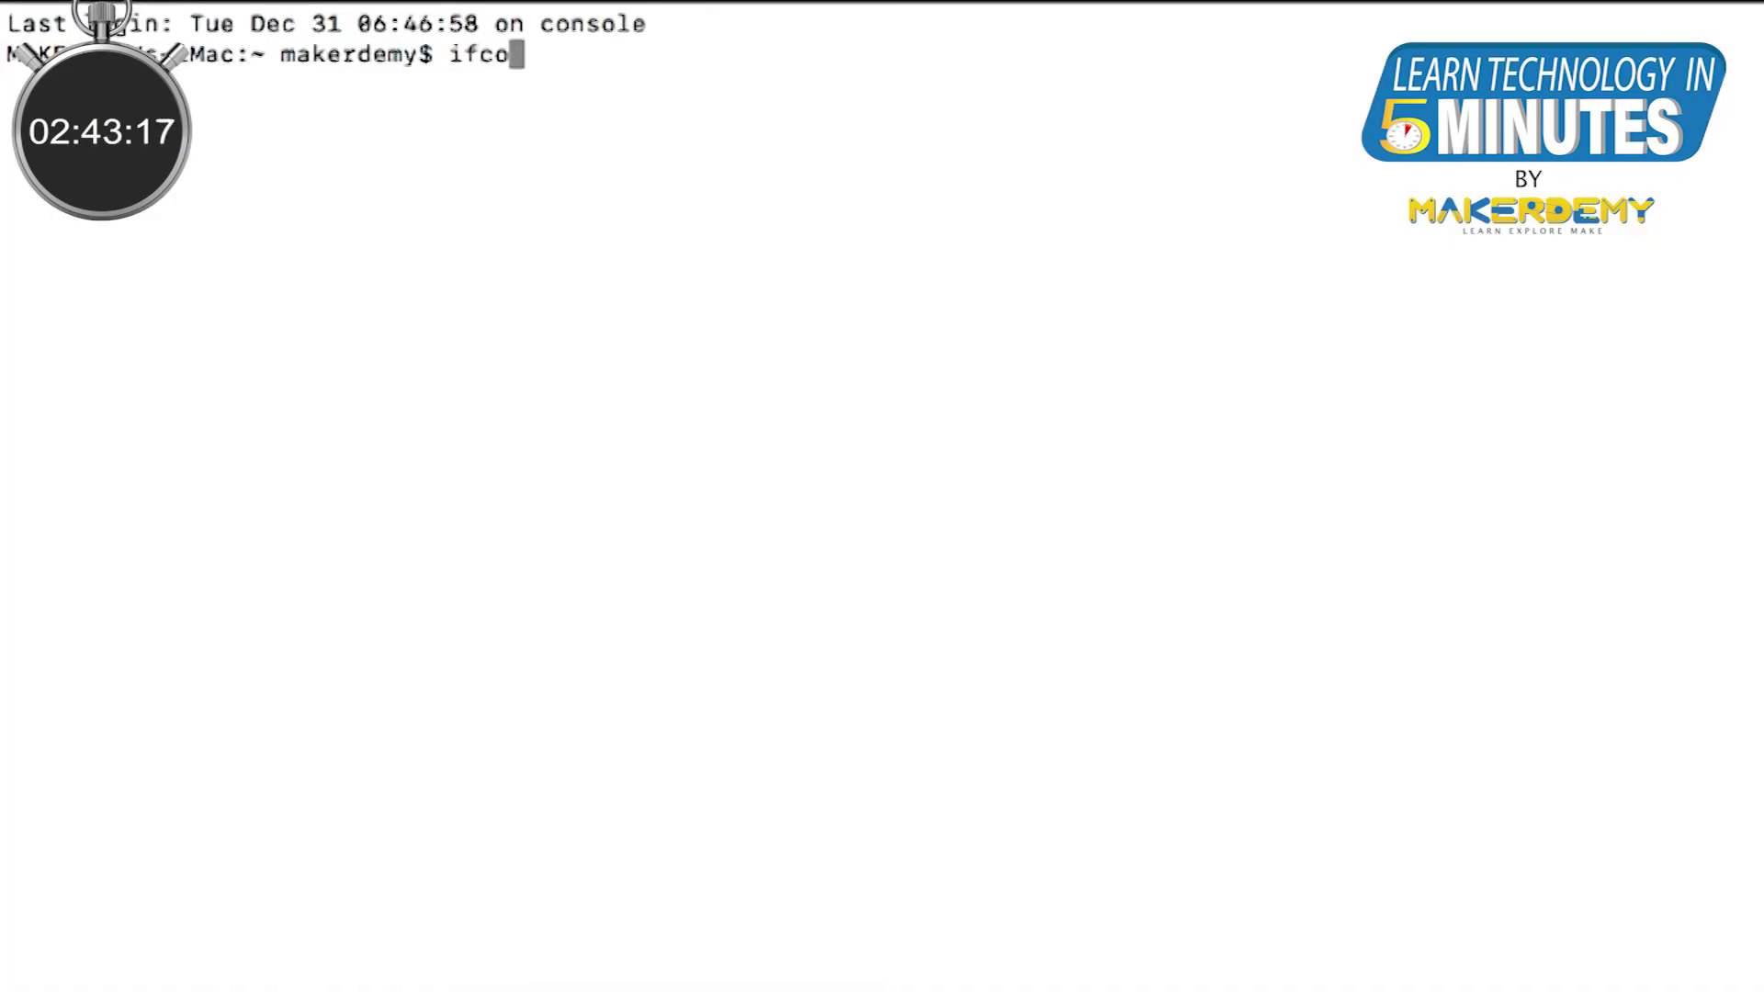
text(nfig)
key(Return)
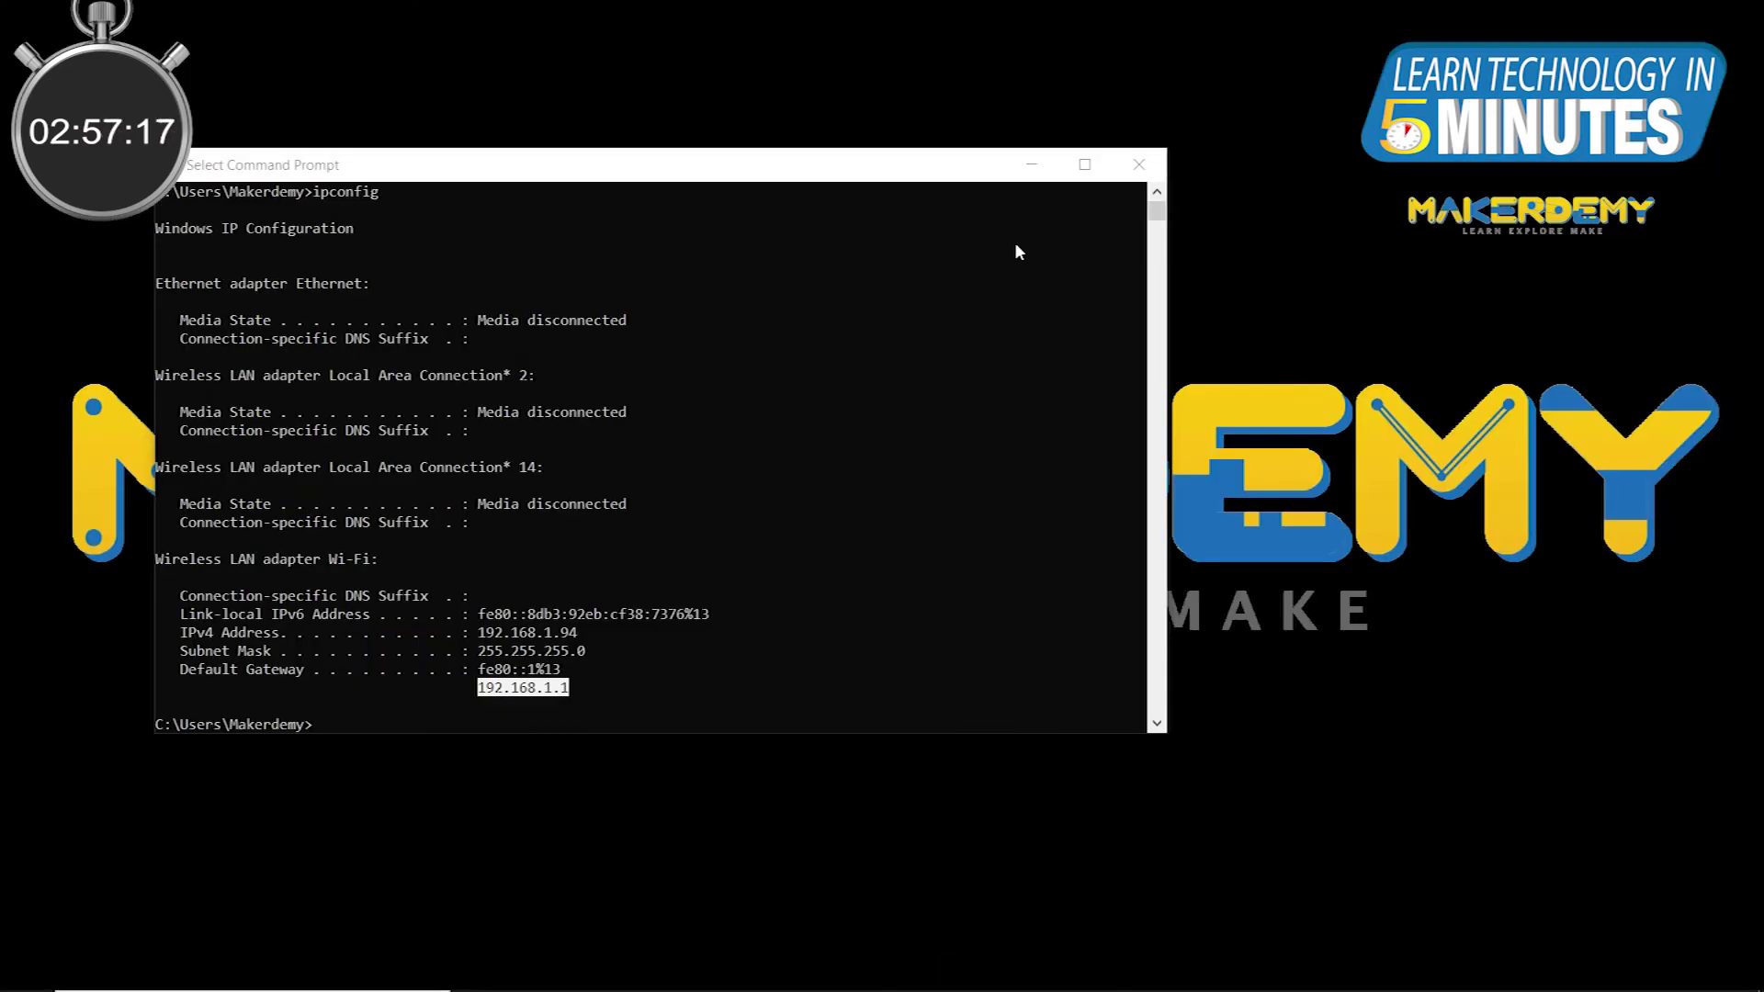
Step: Scan the network, then open a PuTTY SSH connection to 192.168.1.119
click(949, 162)
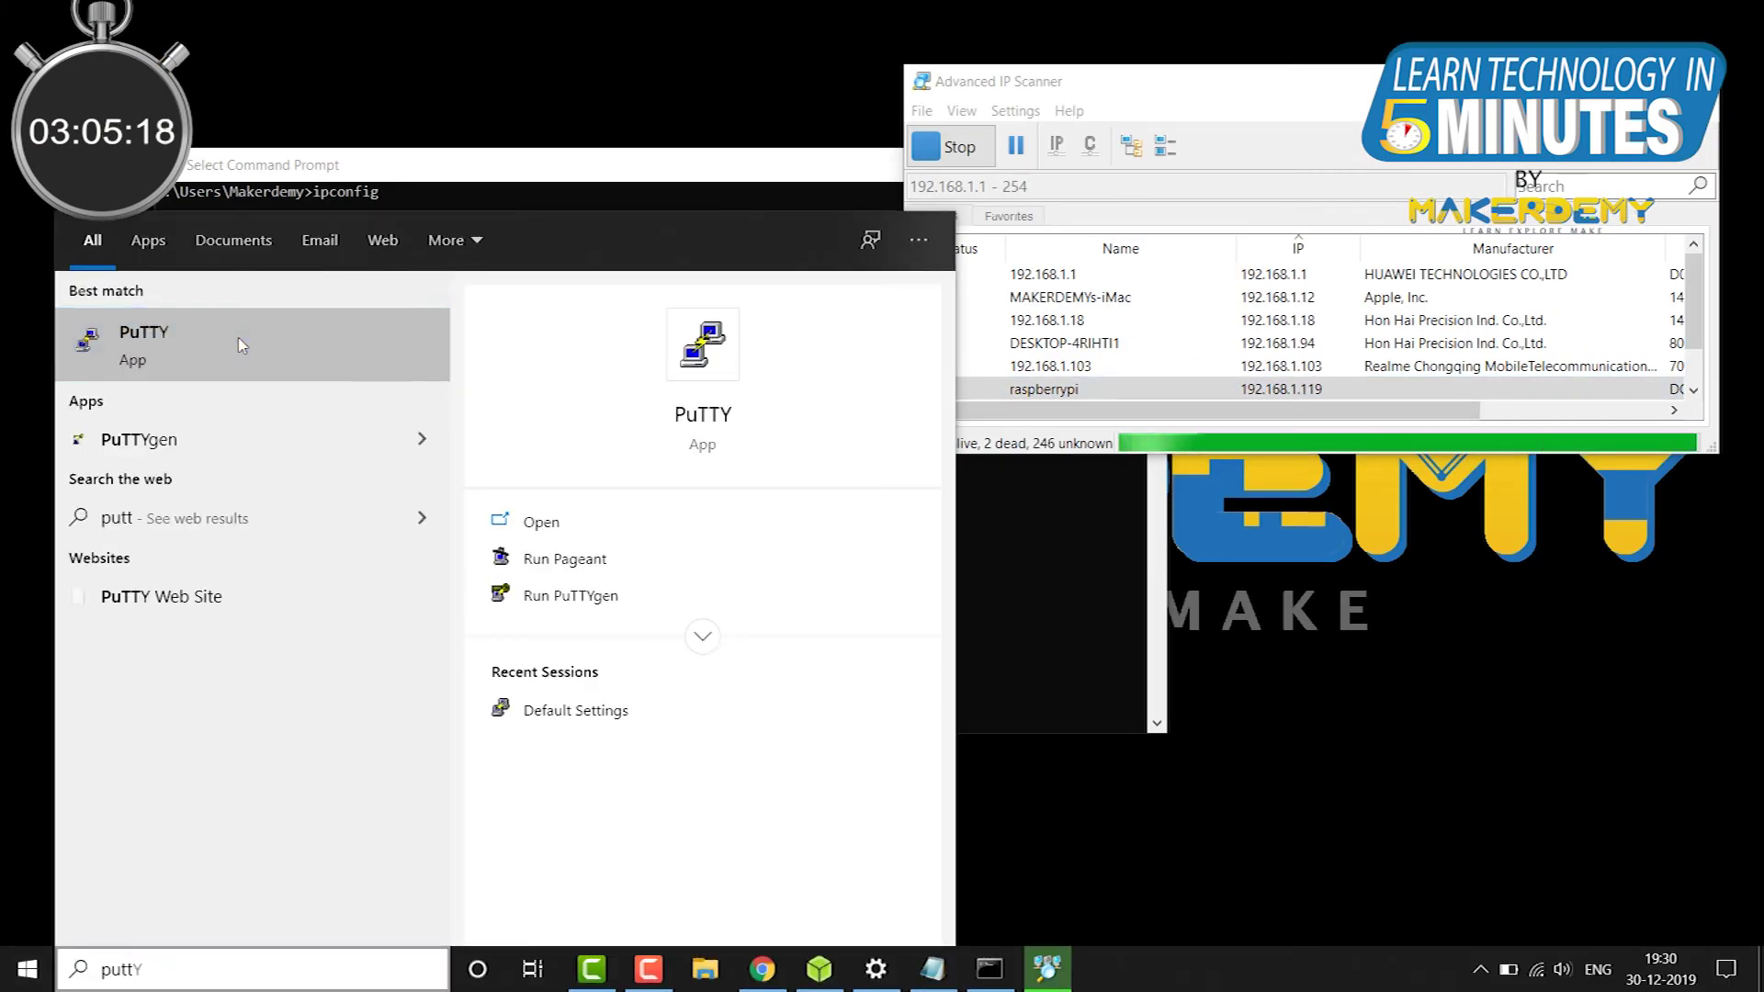
click(242, 345)
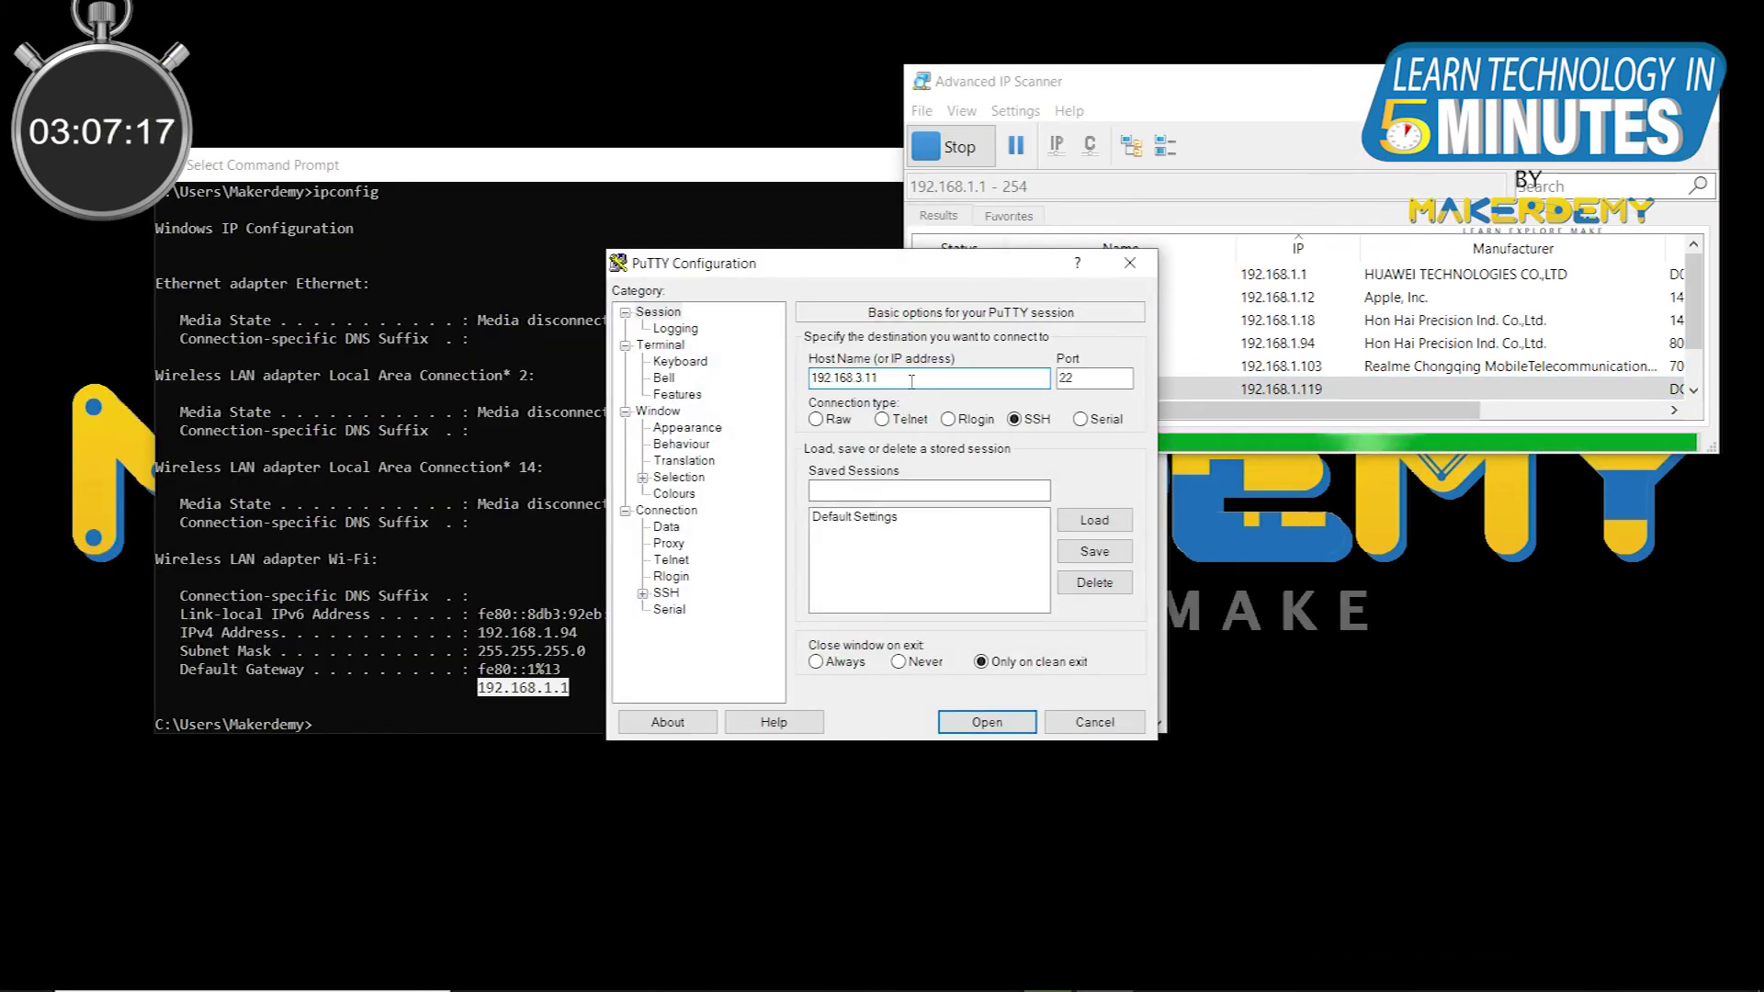
key(BackSpace)
key(BackSpace)
key(BackSpace)
key(BackSpace)
text(1.119)
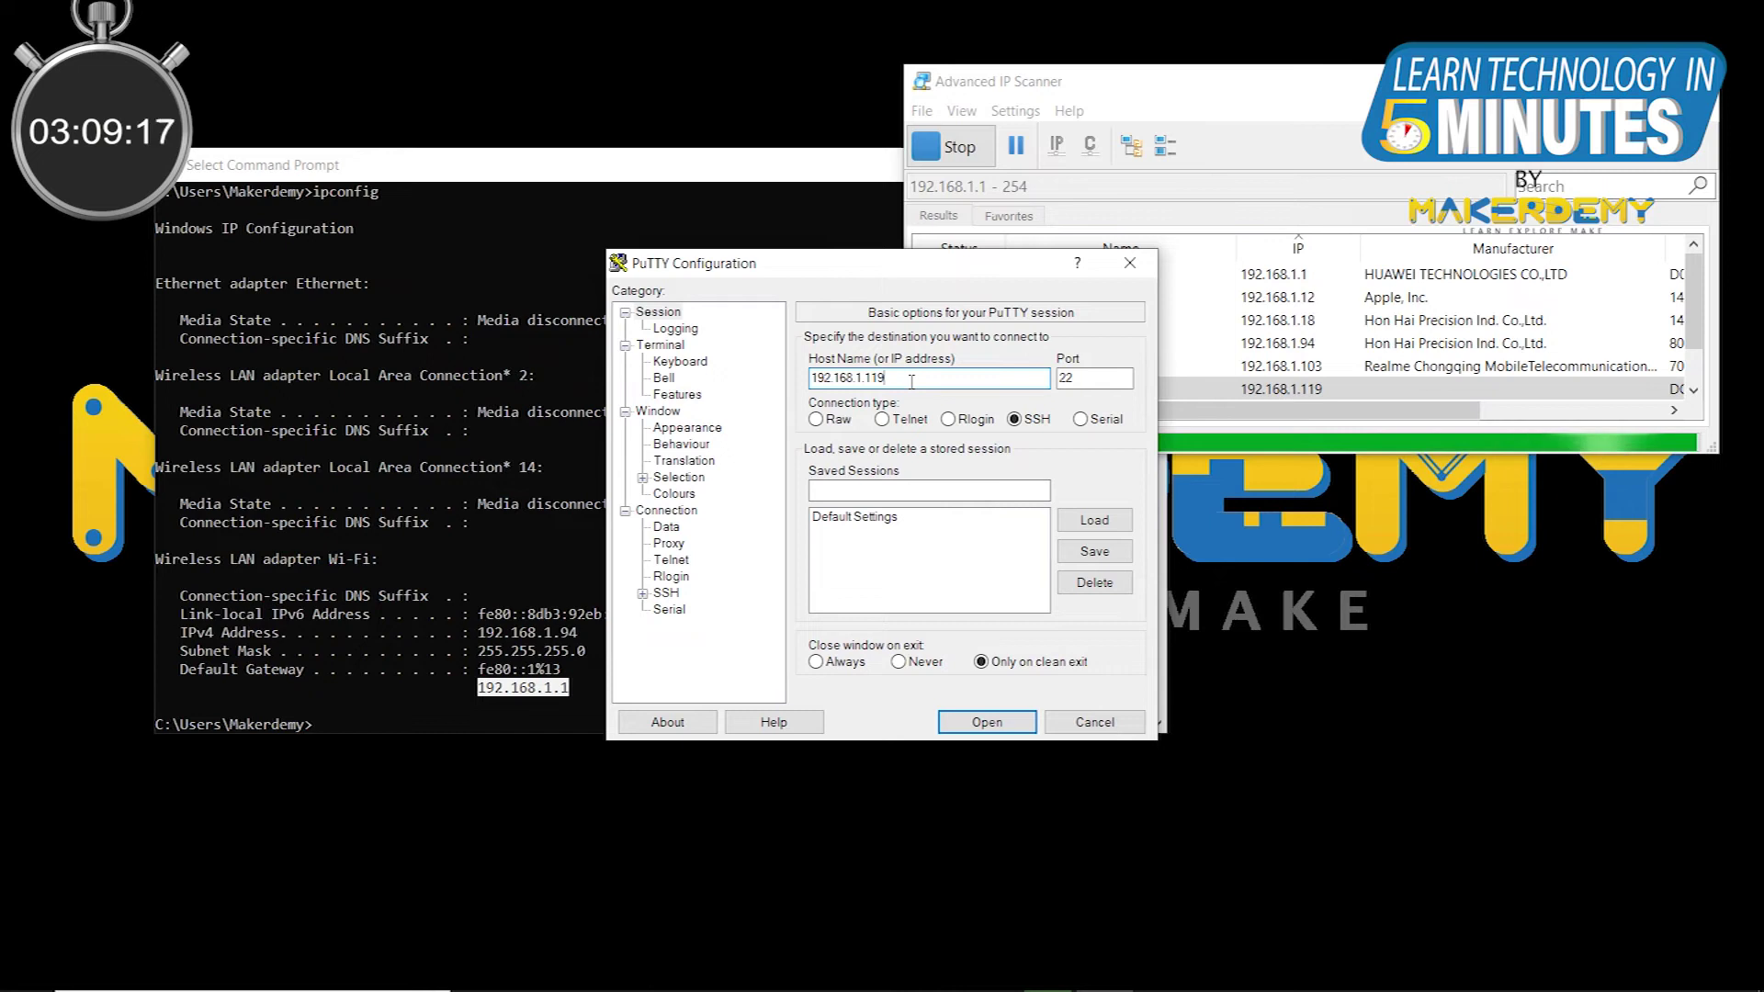
key(Return)
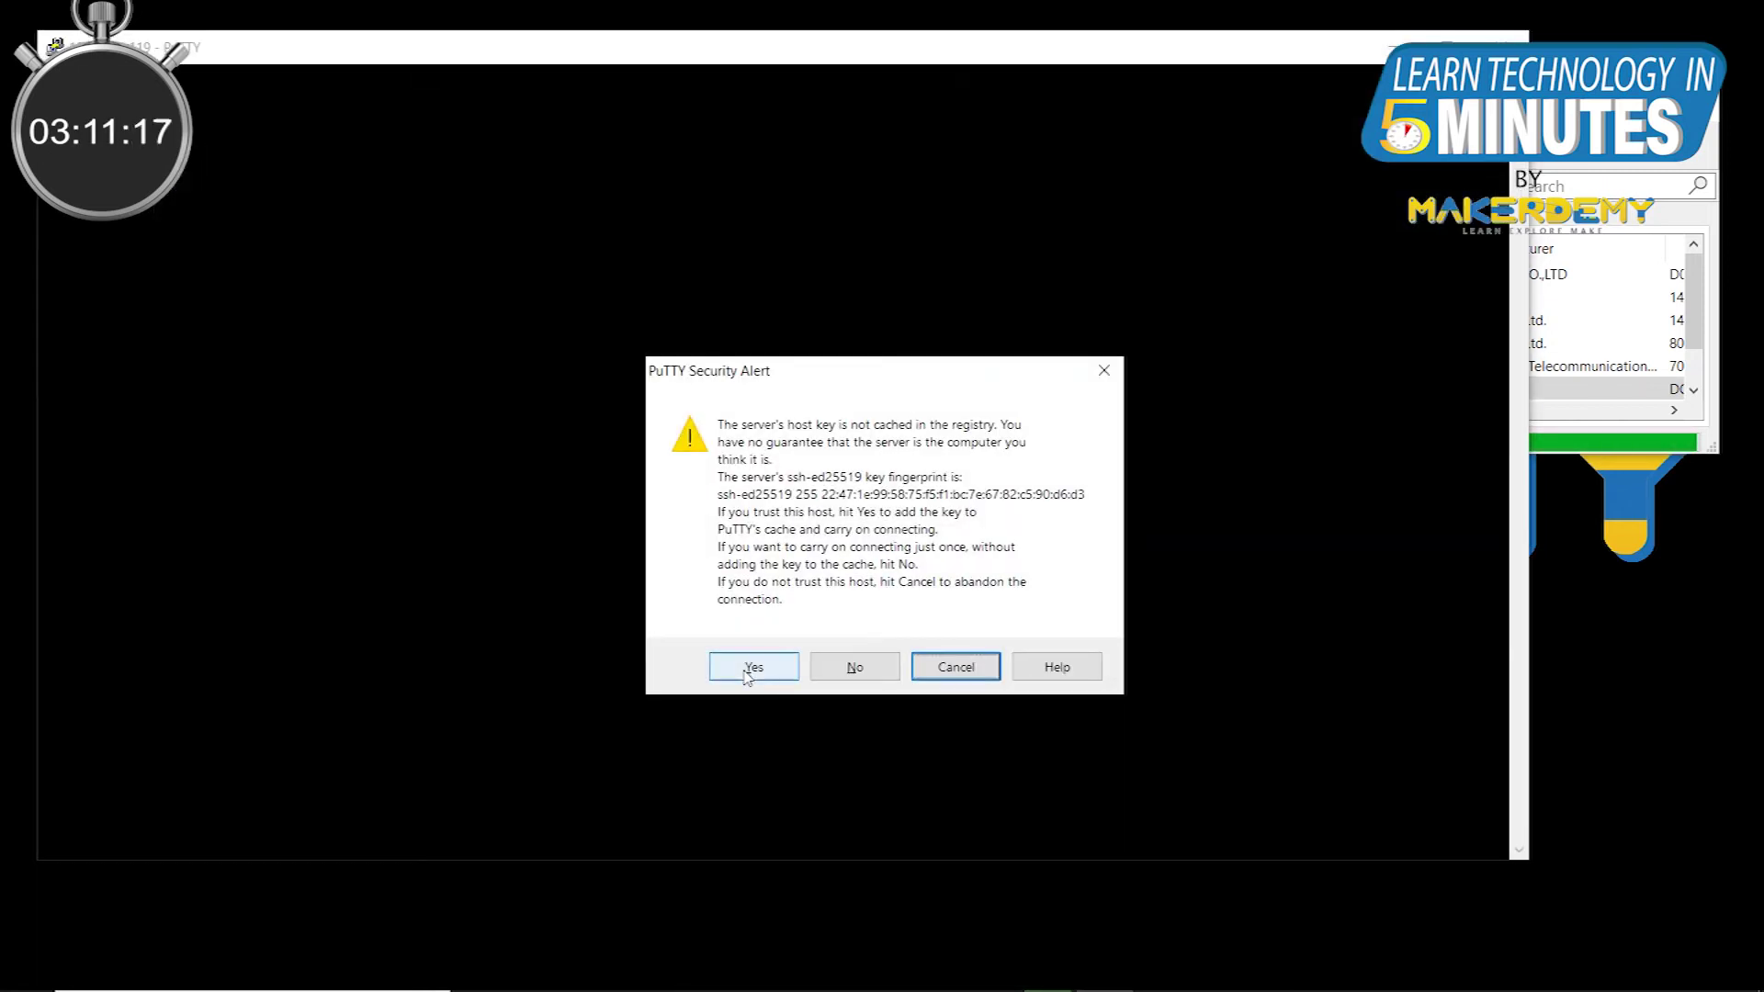
Step: Accept the Pi's host key and log in with the default user name and password
click(746, 674)
text(pi)
key(Return)
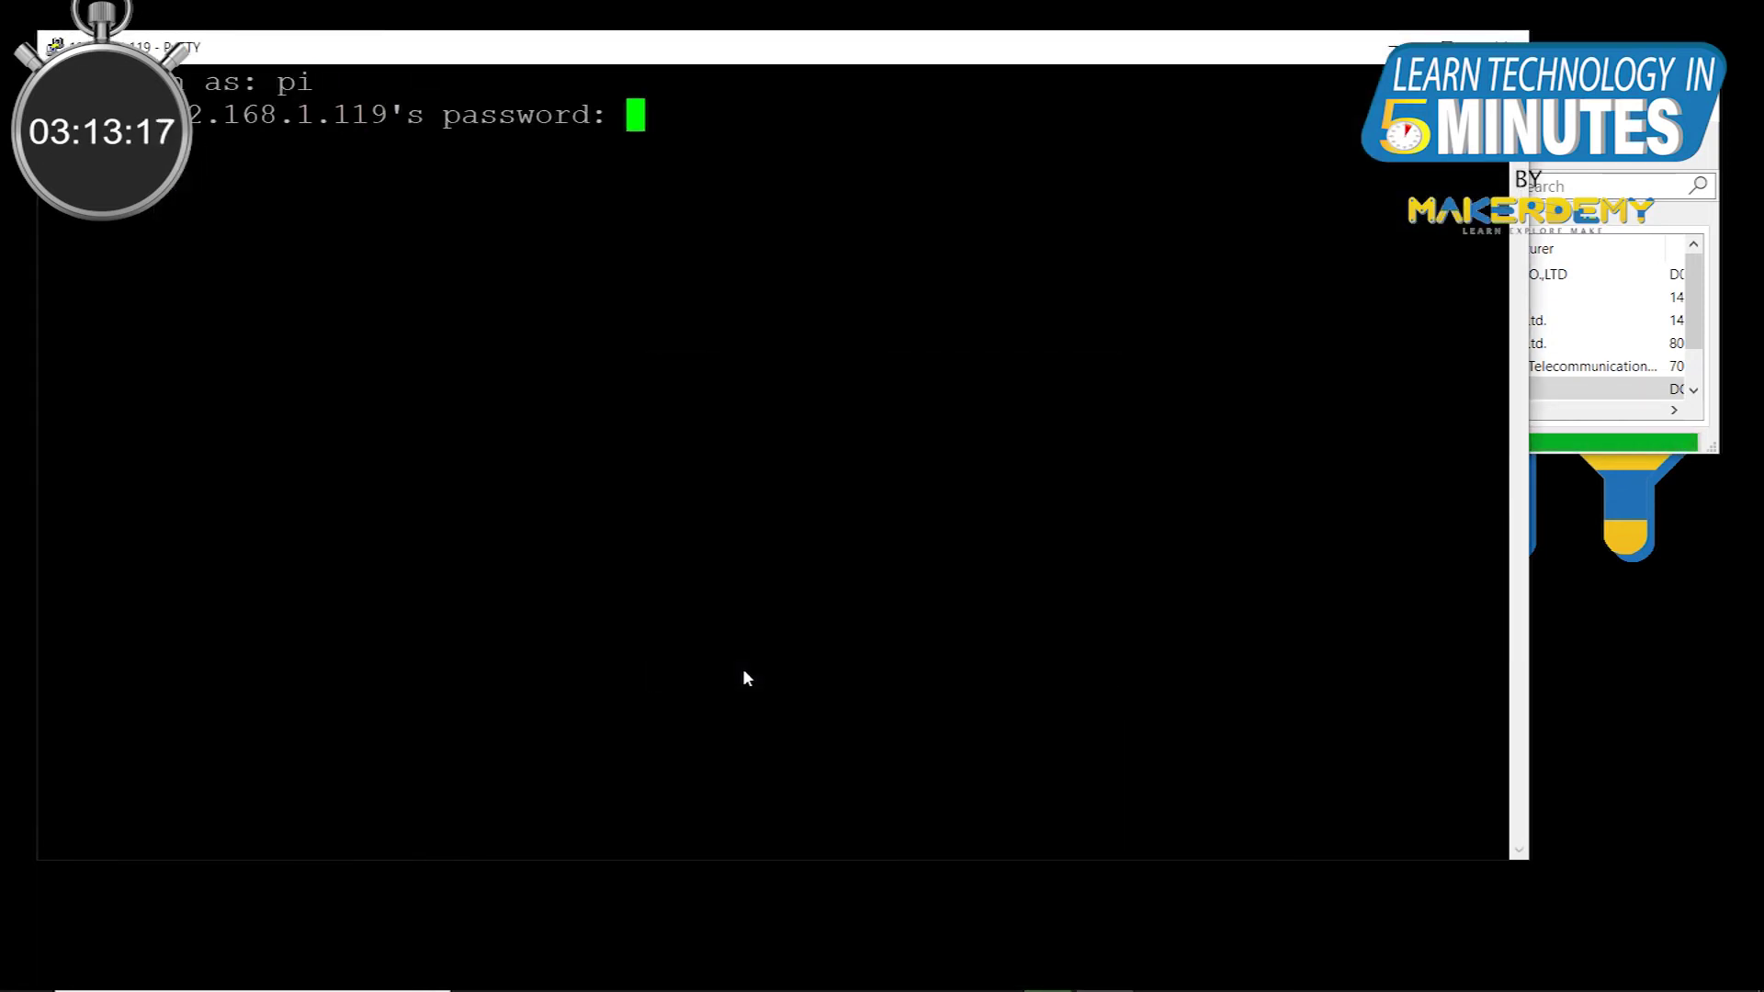
key(Return)
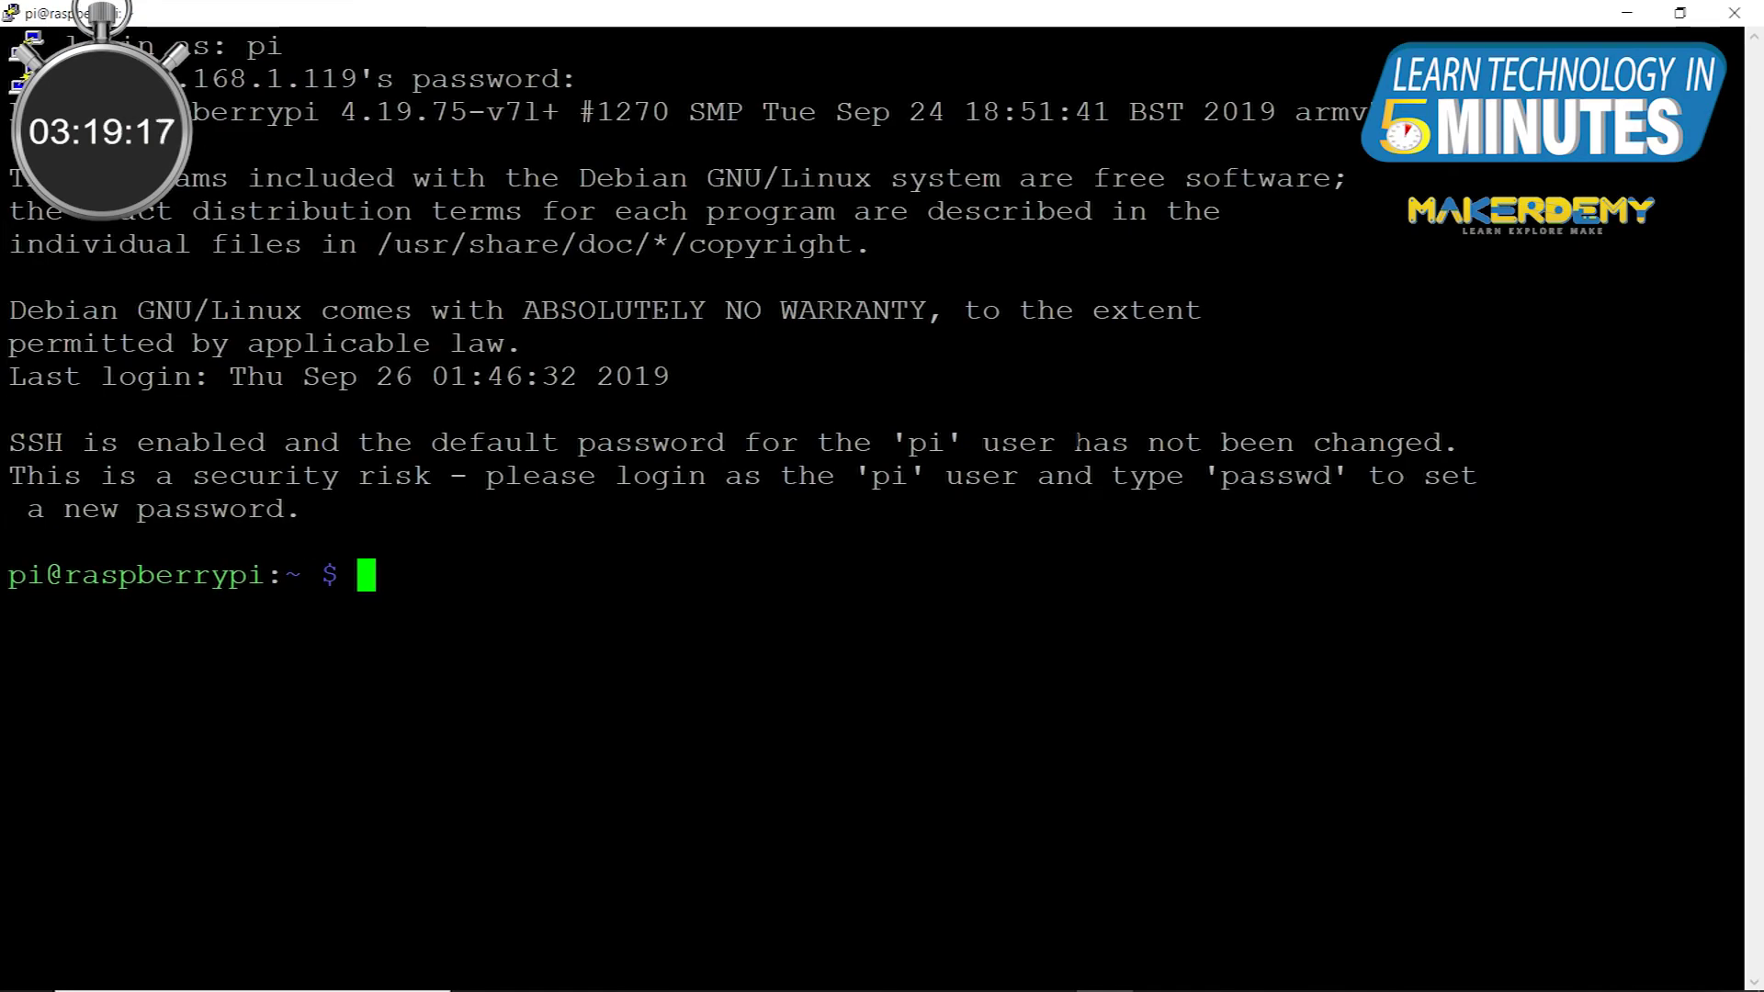
Step: Enable VNC under Interfacing Options using sudo raspi-config
text(sudo rasp)
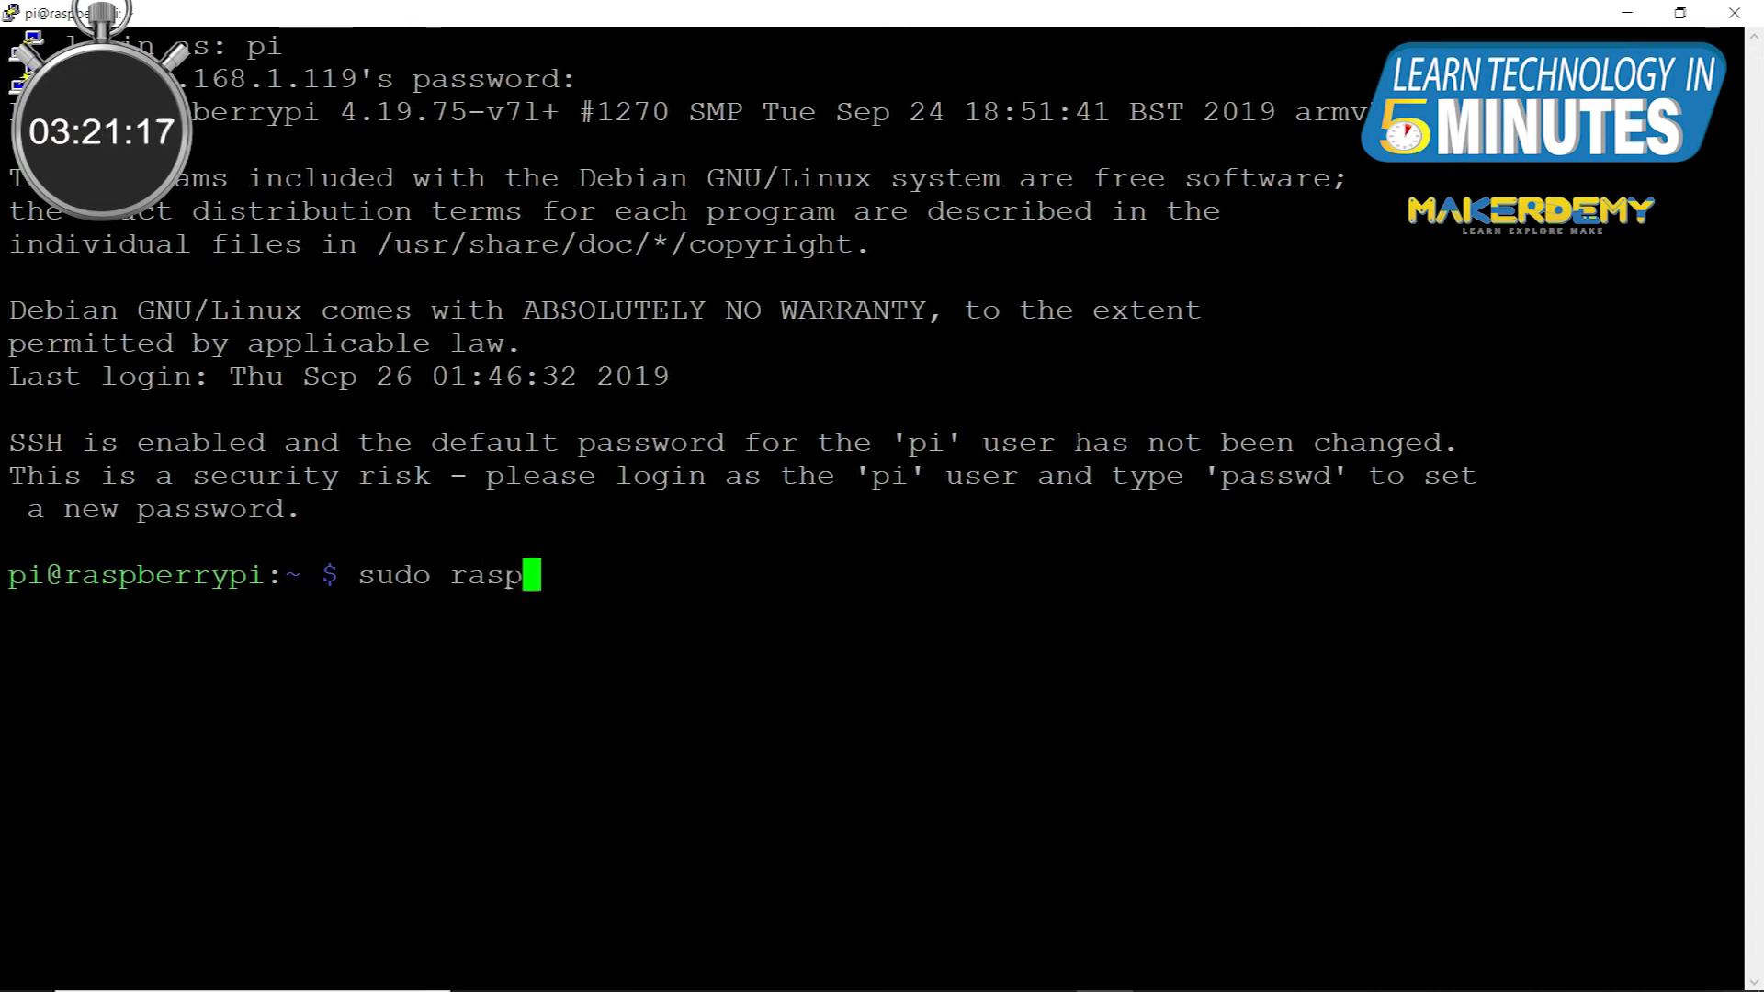
text(i-config)
key(Return)
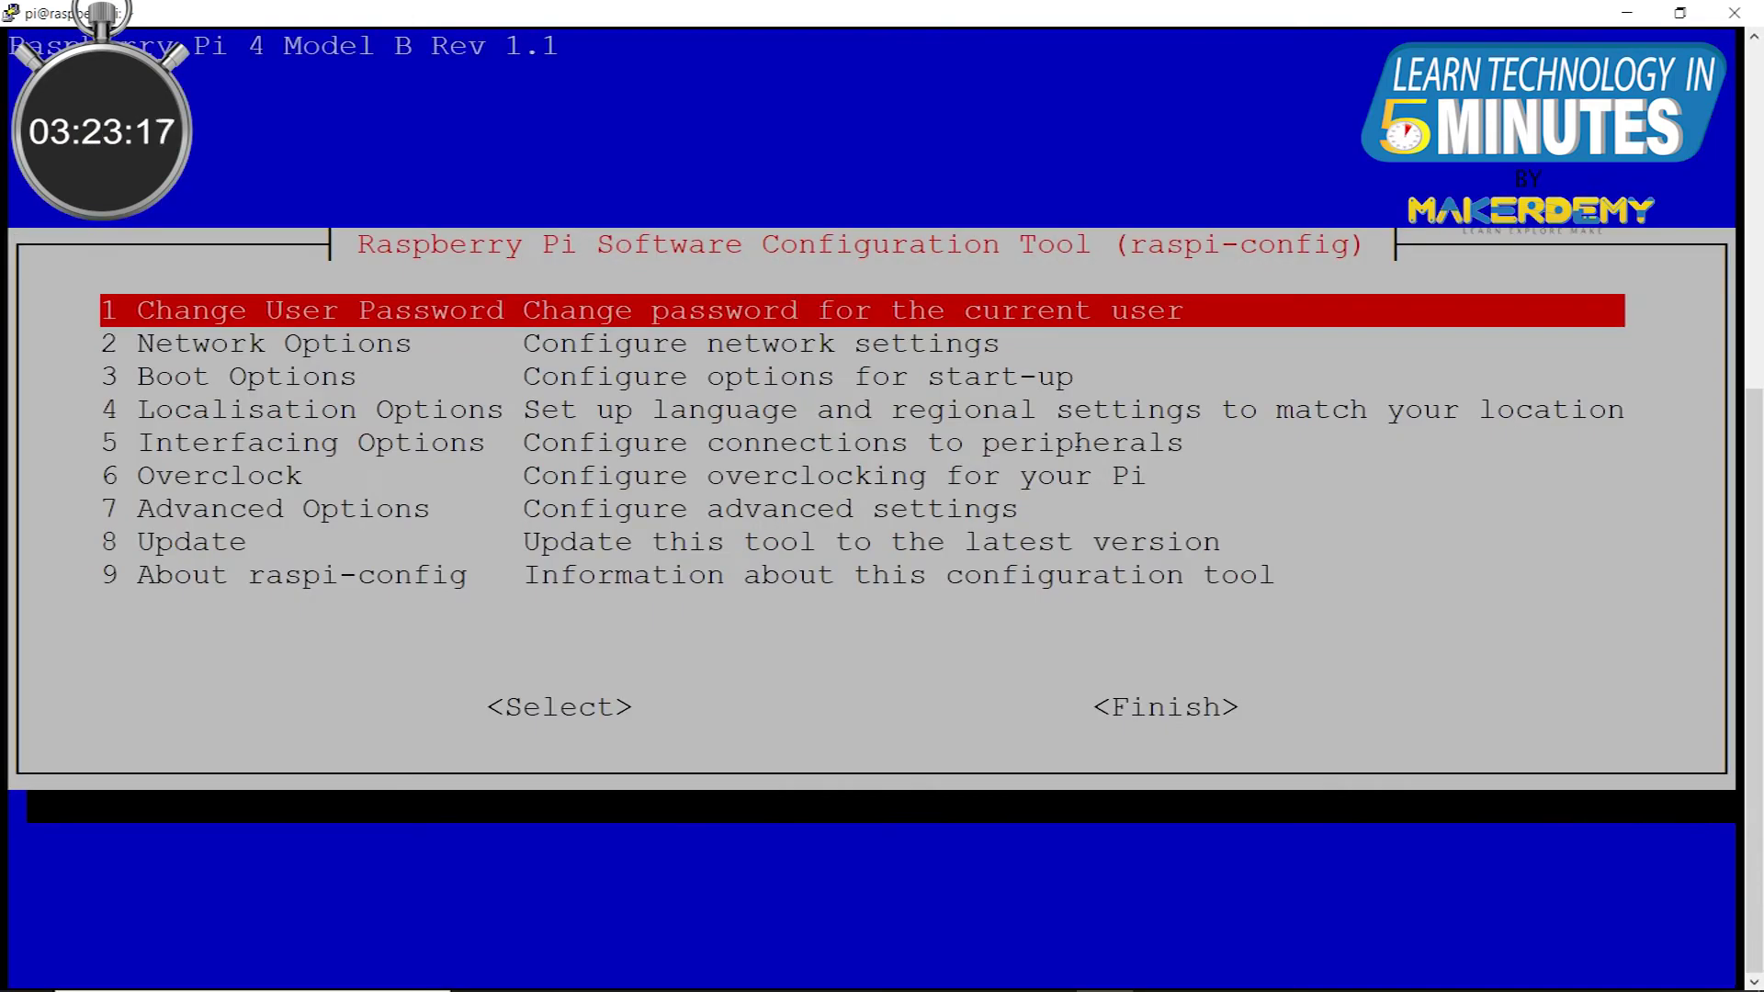
key(Down)
key(Down)
key(Down)
key(Down)
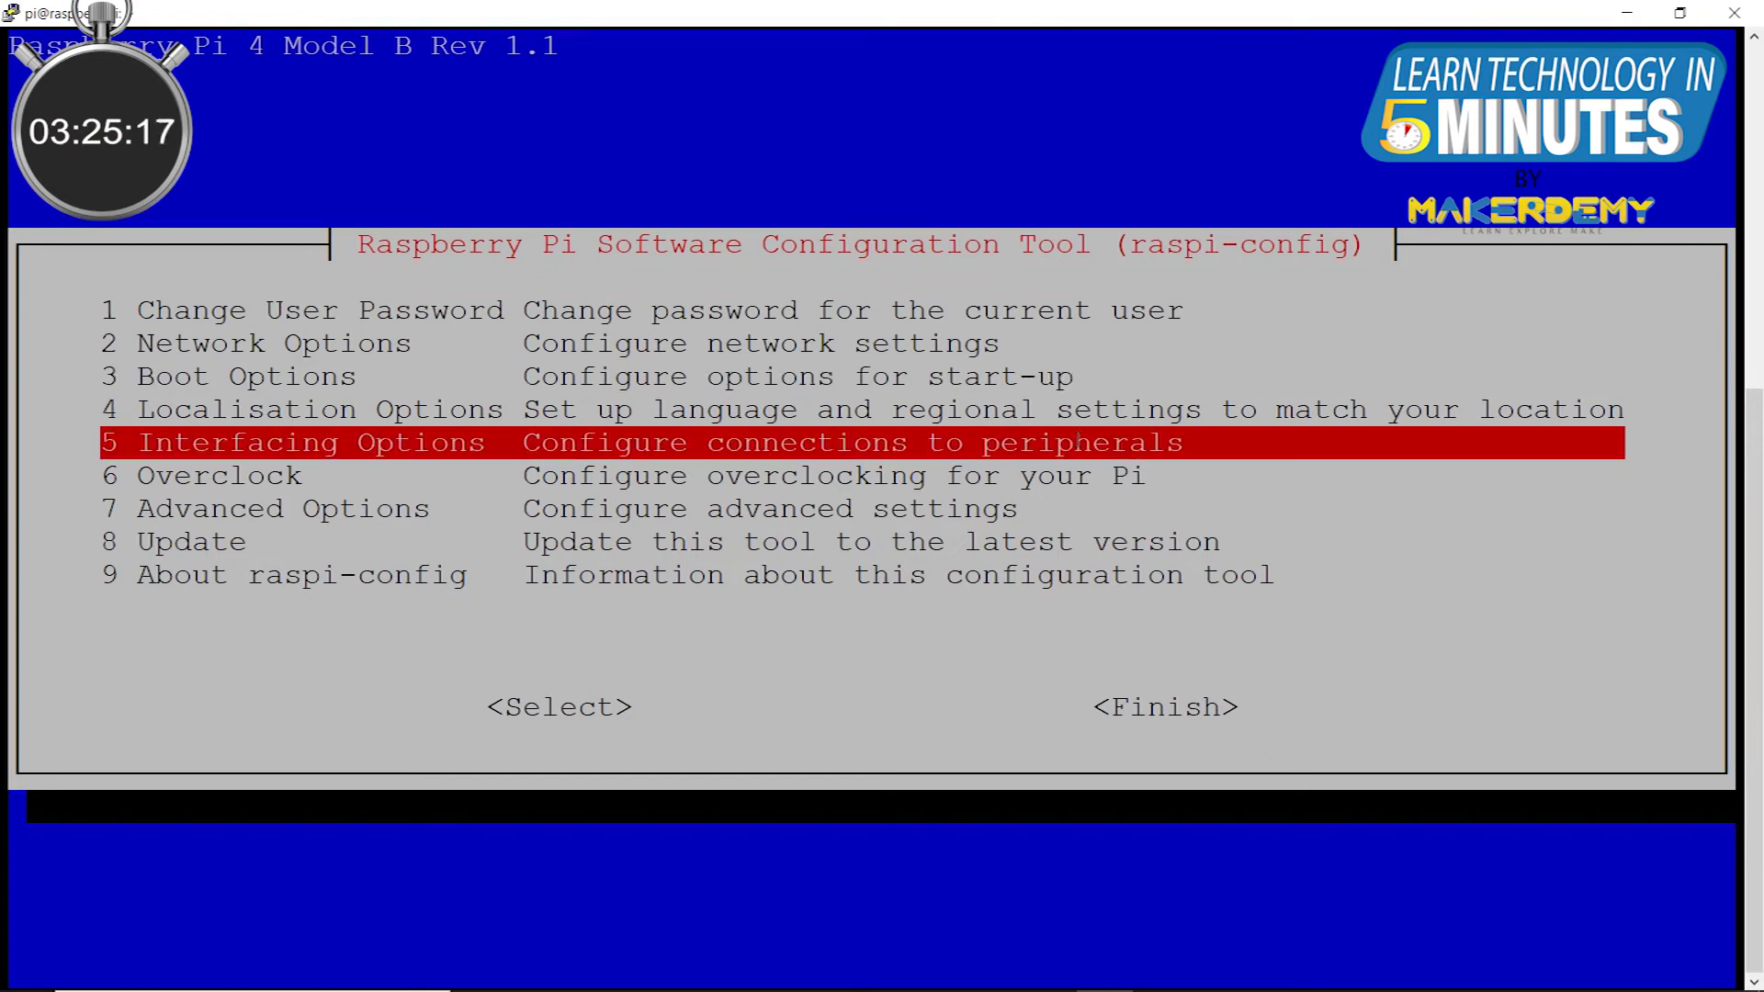
key(Return)
key(Down)
key(Down)
key(Return)
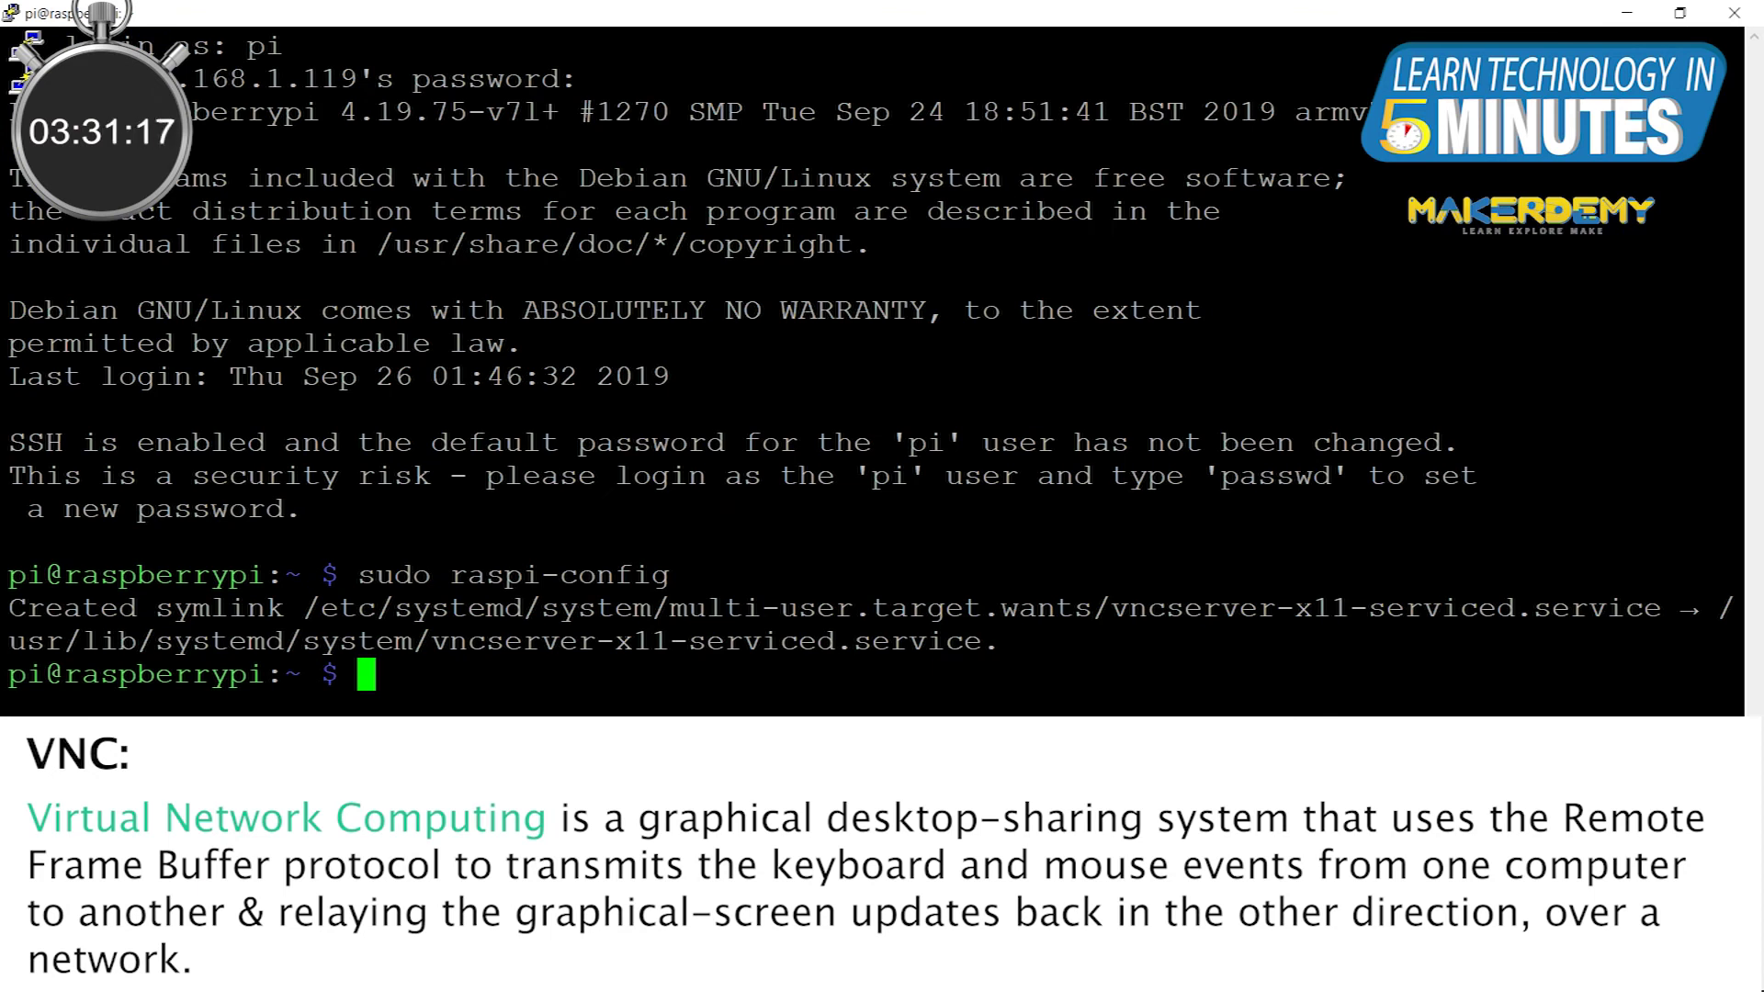
Step: Run vncserver on the Pi to start a virtual desktop, and launch VNC Viewer
text(vncs)
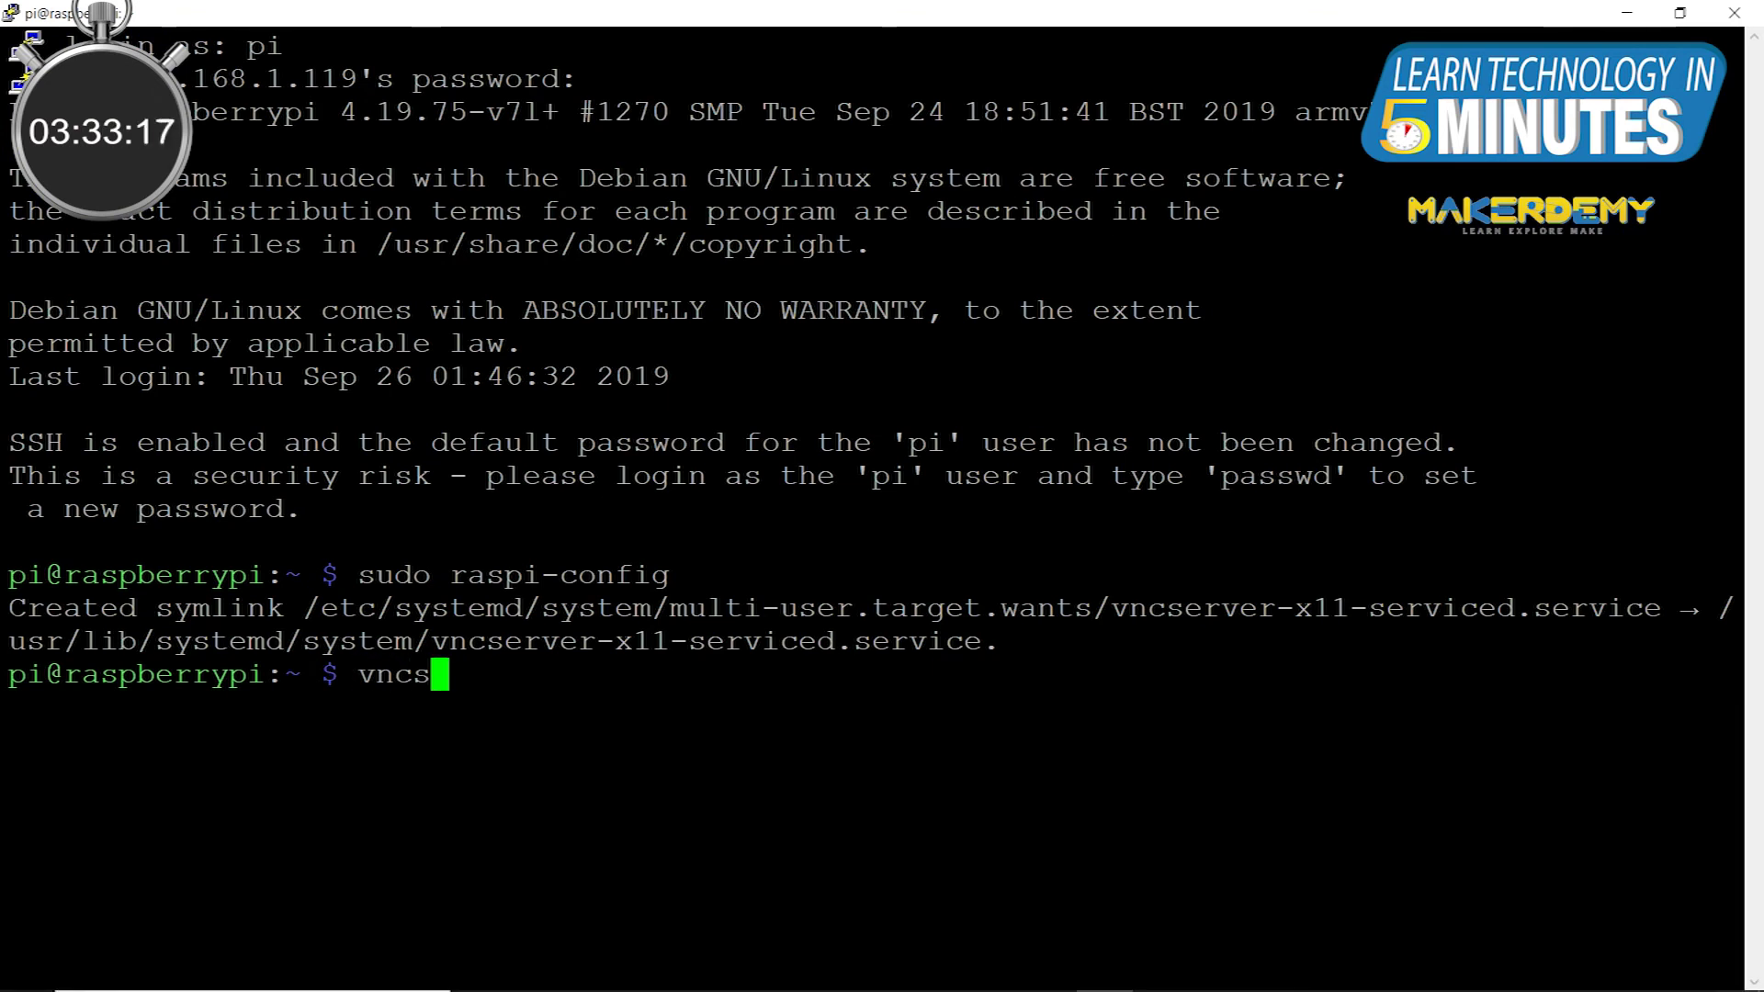
text(erverv)
key(Return)
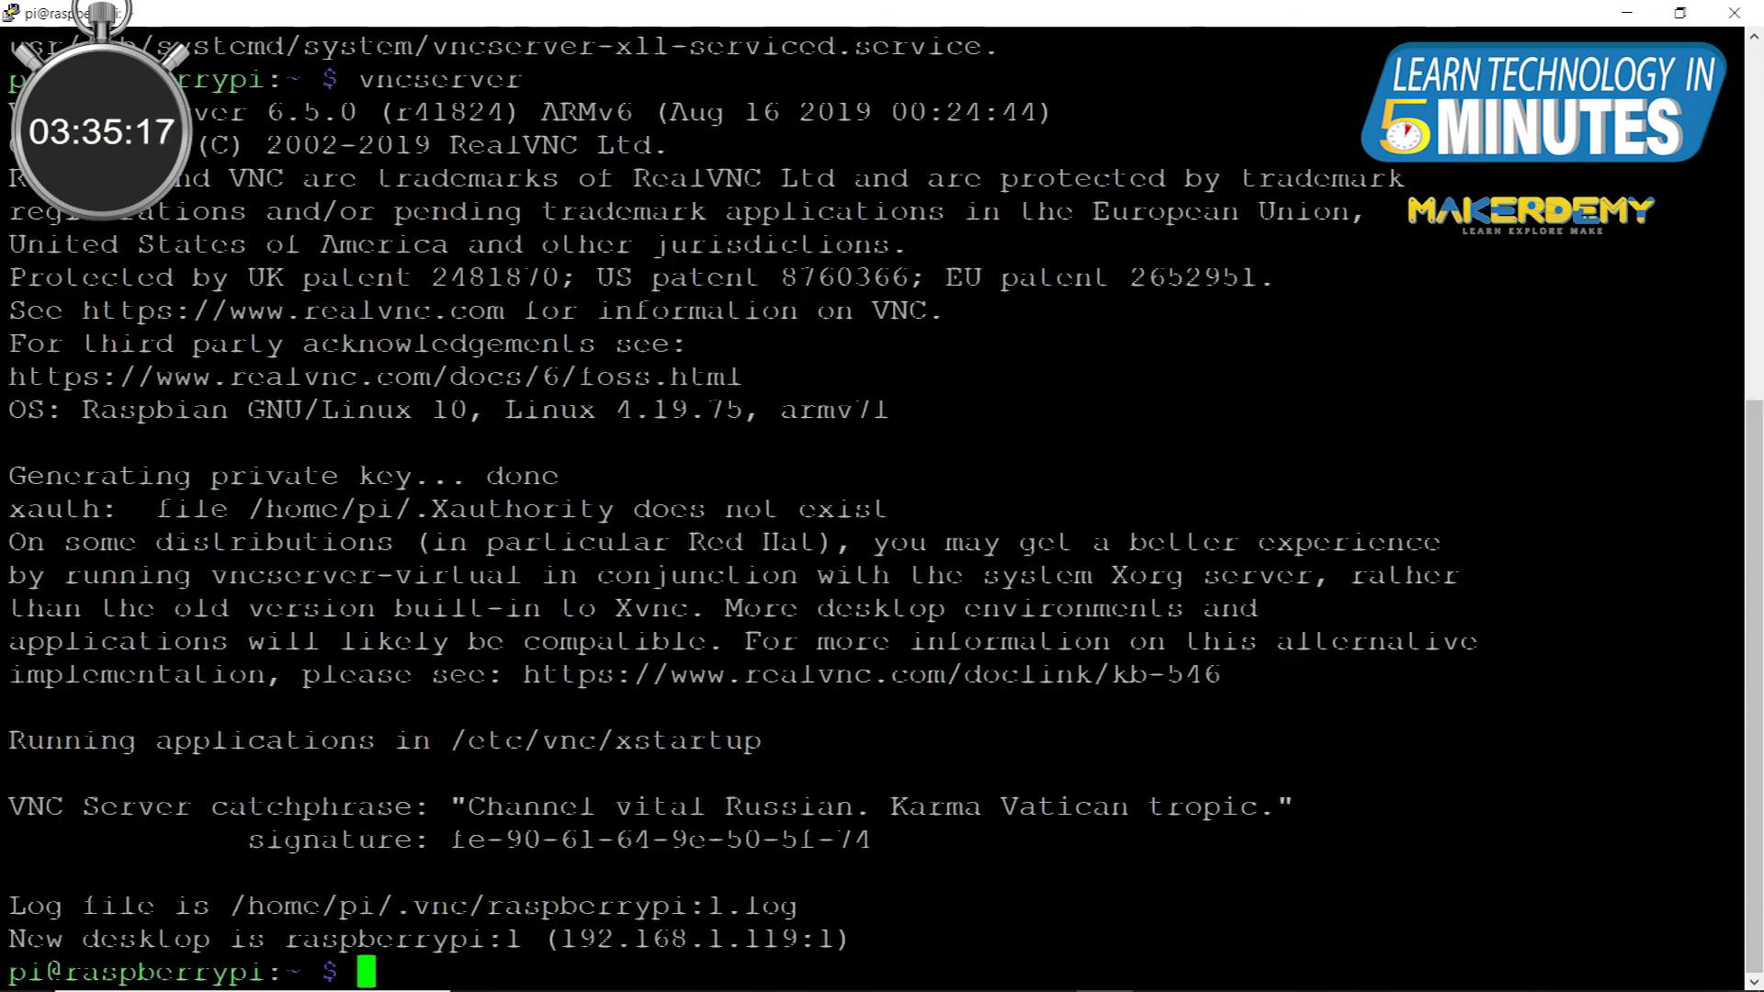
key(super)
text(vnc)
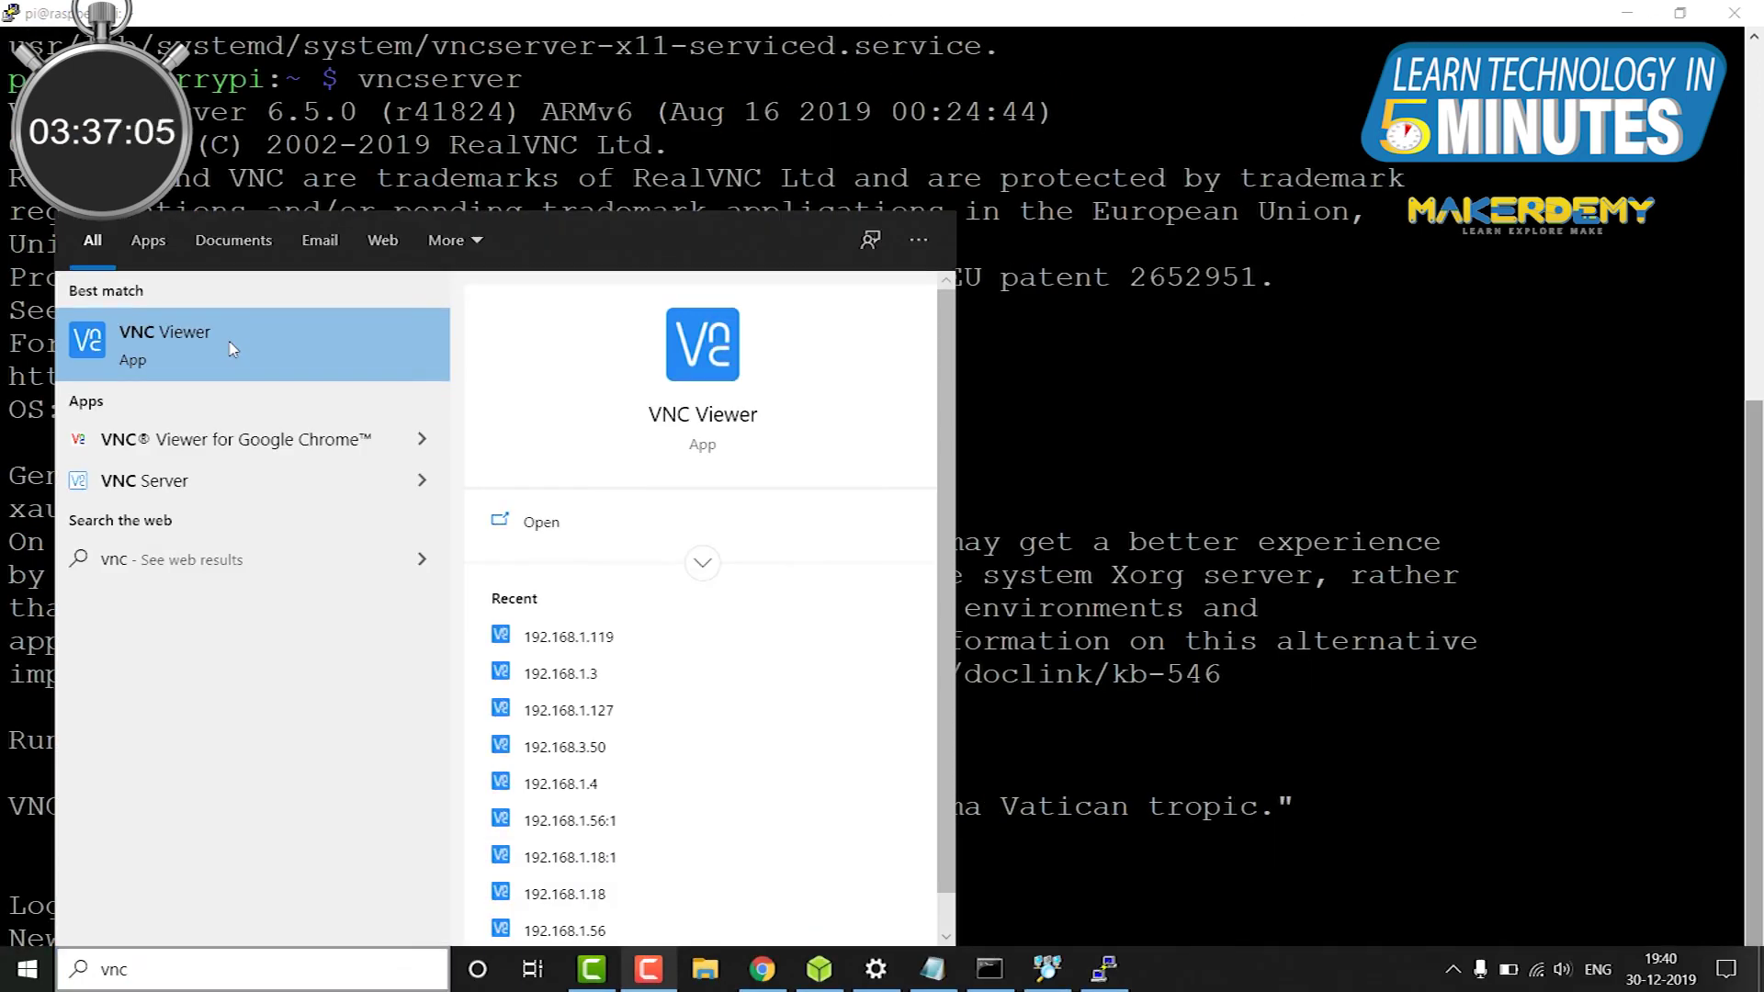
click(228, 339)
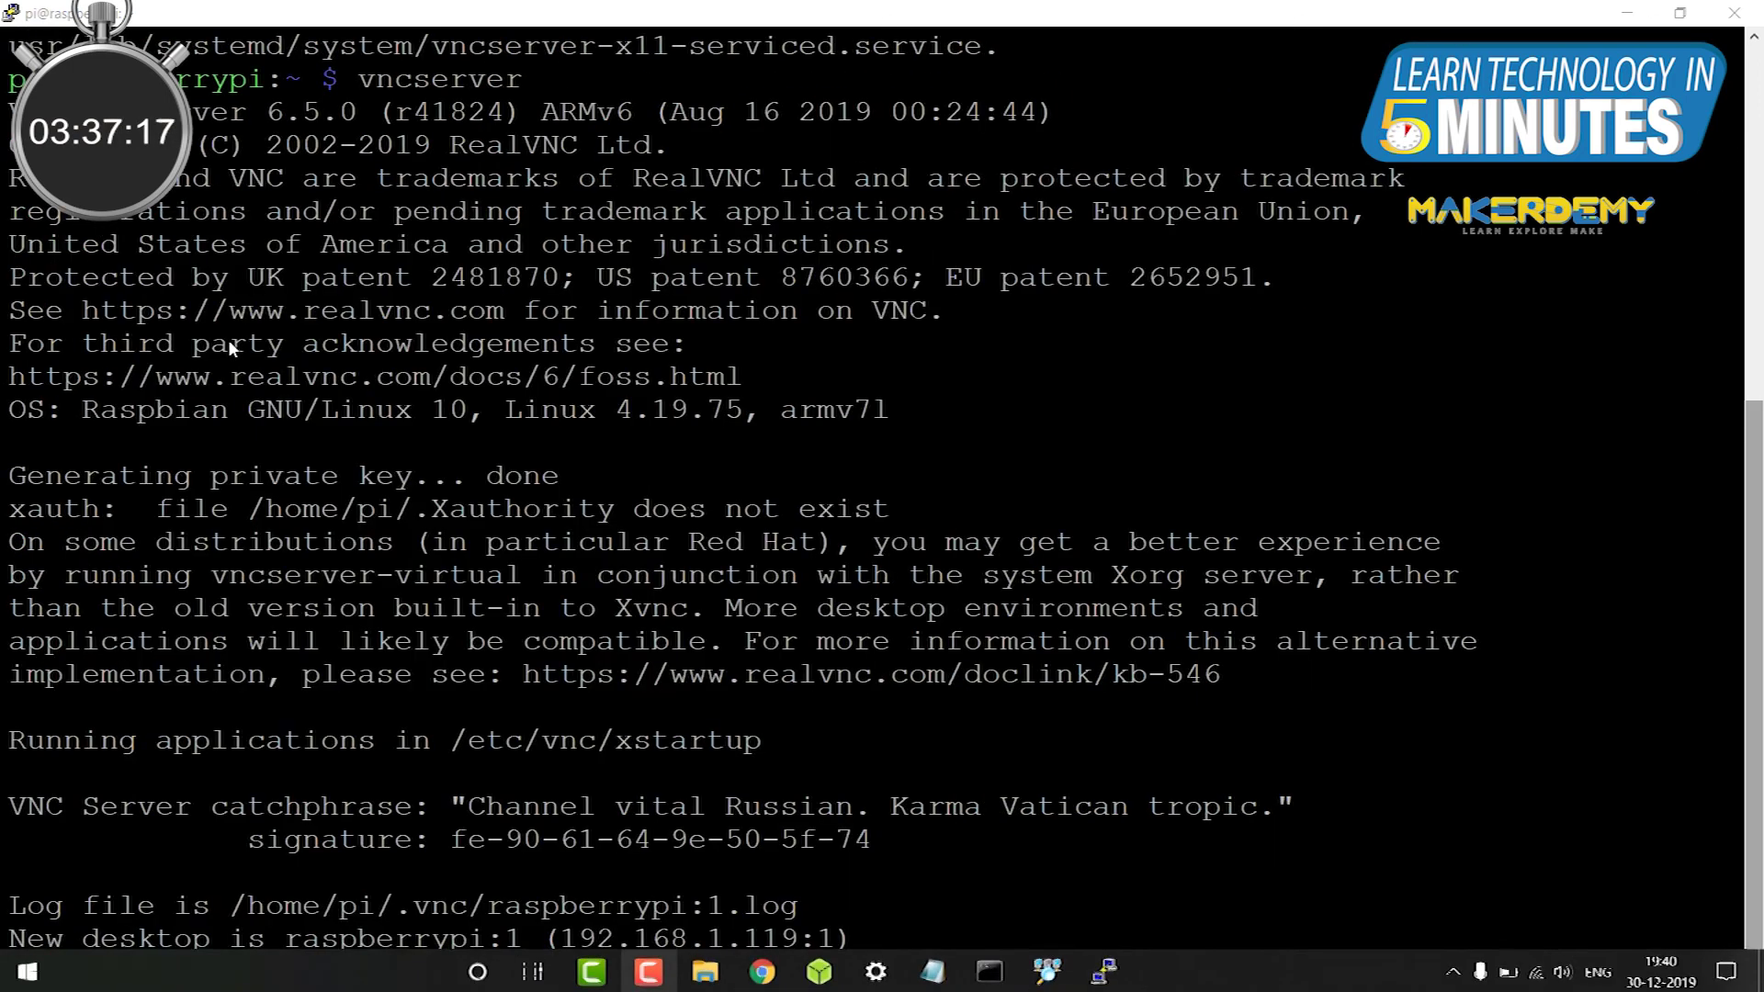
Step: Connect VNC Viewer to 192.168.1.119:1, accepting the unrecognized server identity
text(1)
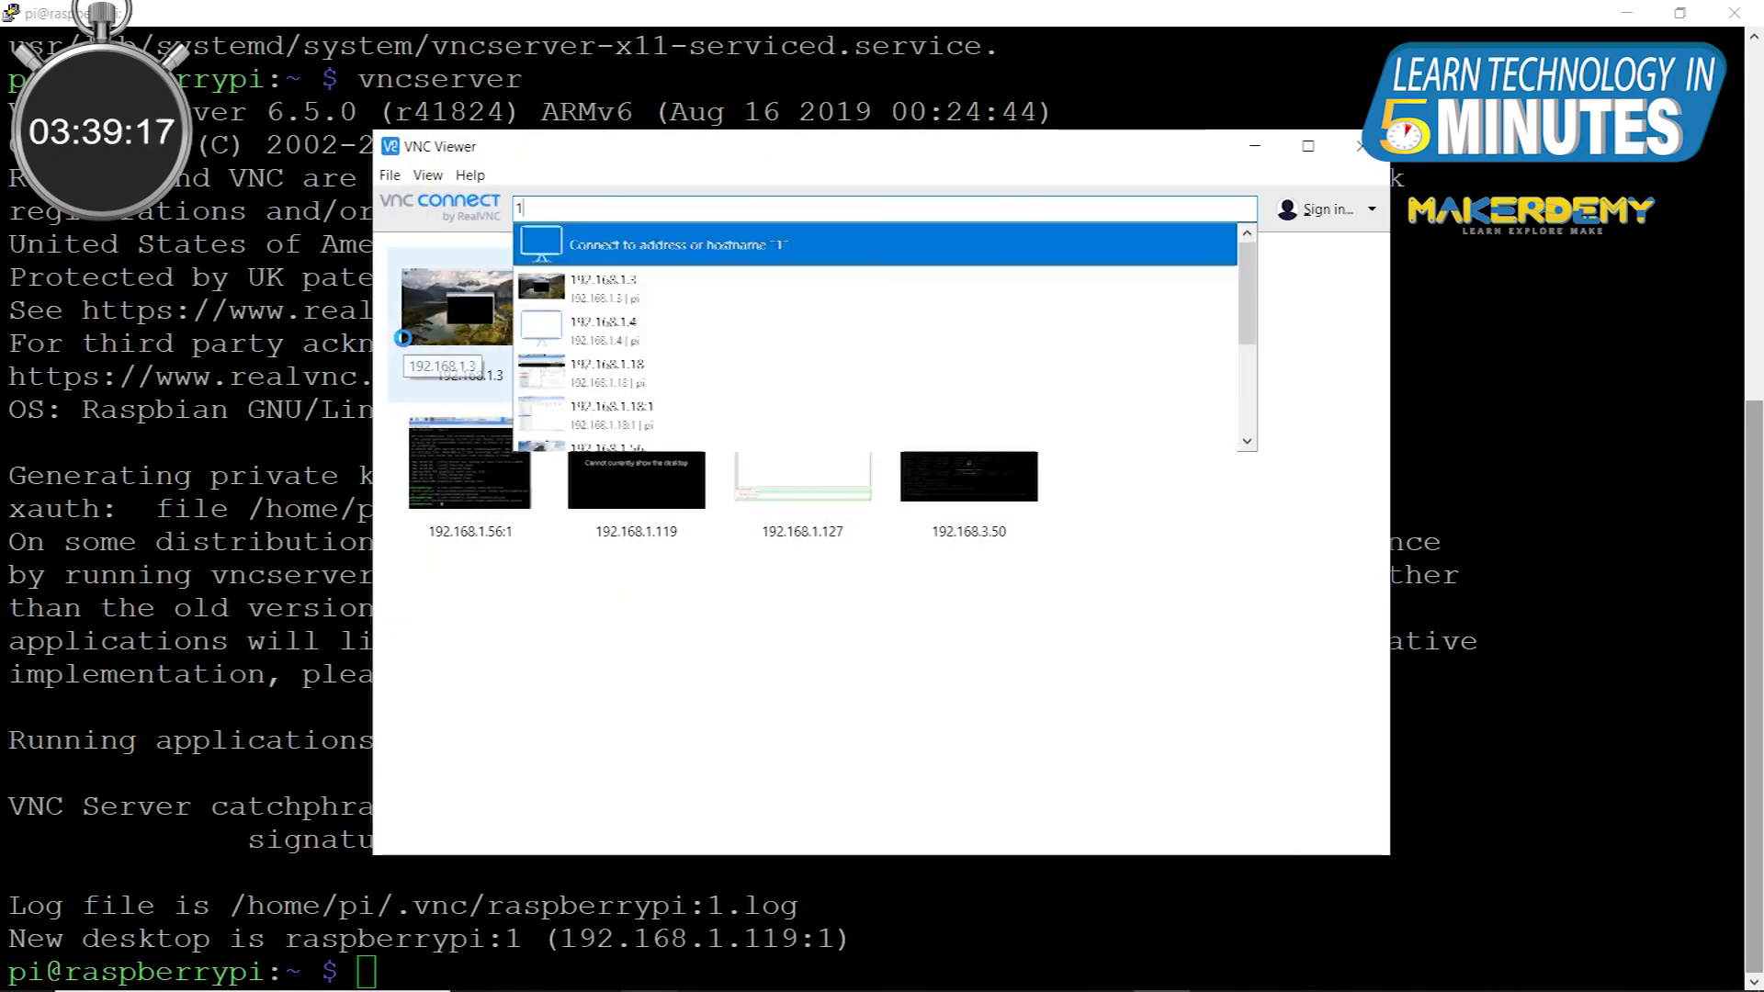
text(92.16)
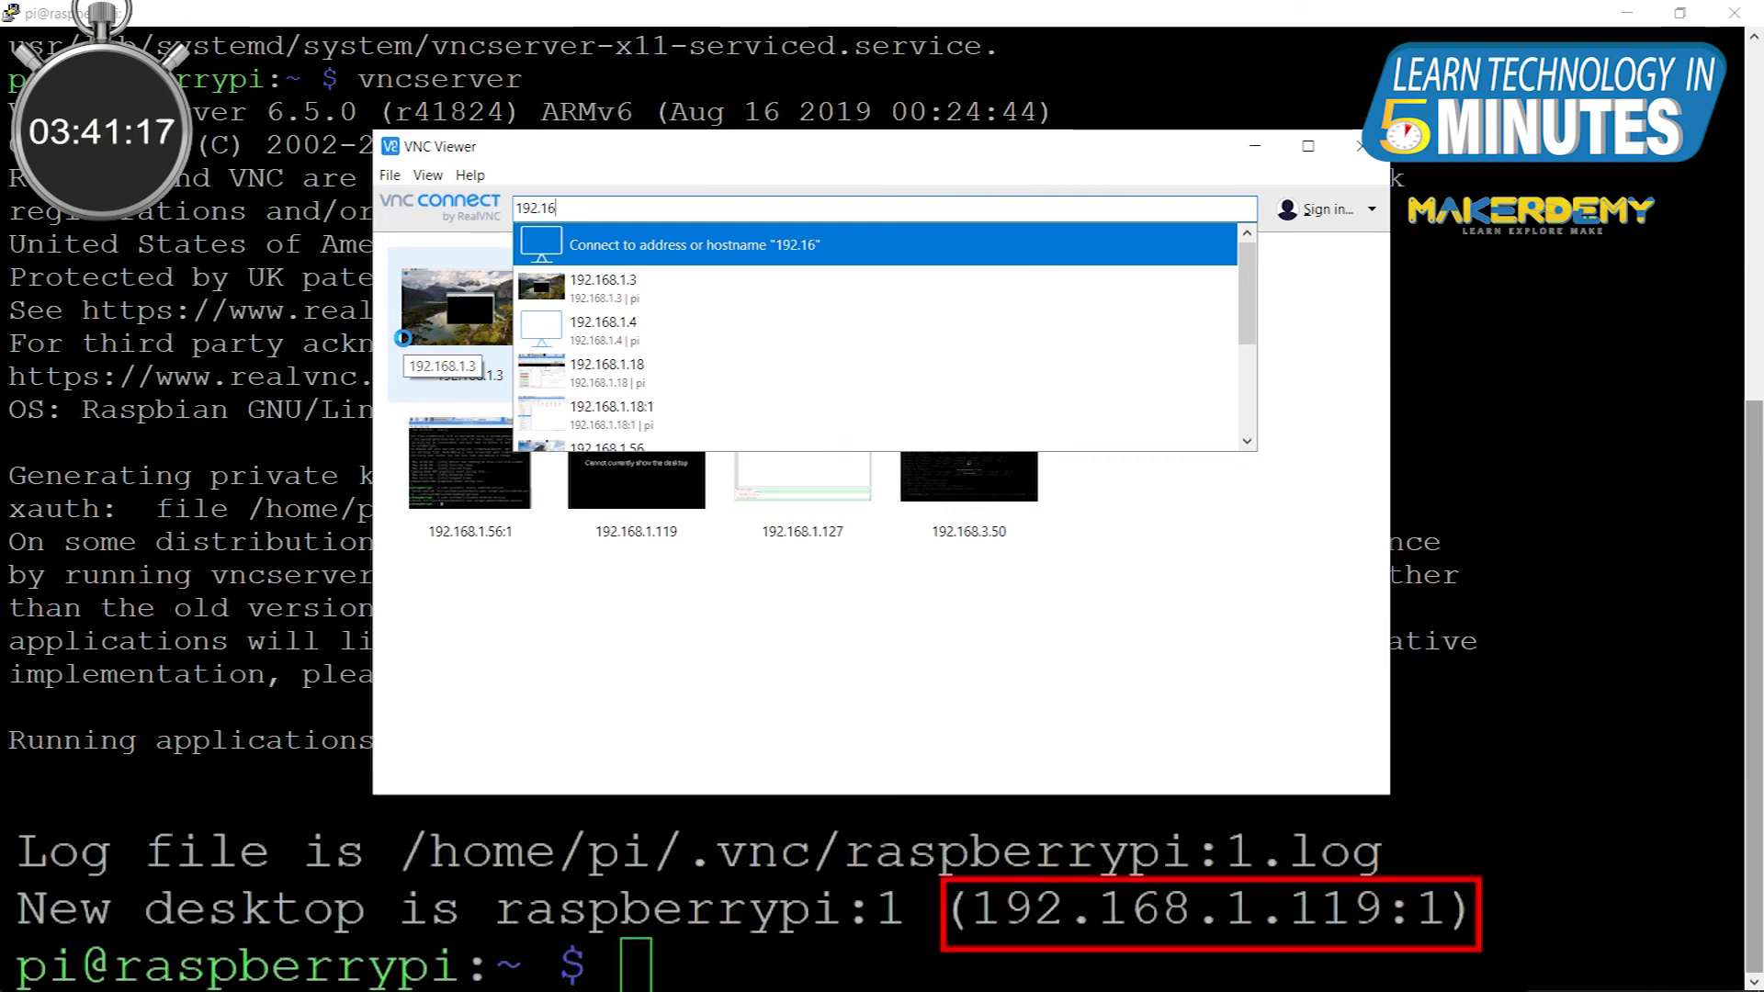
text(8.1.119:)
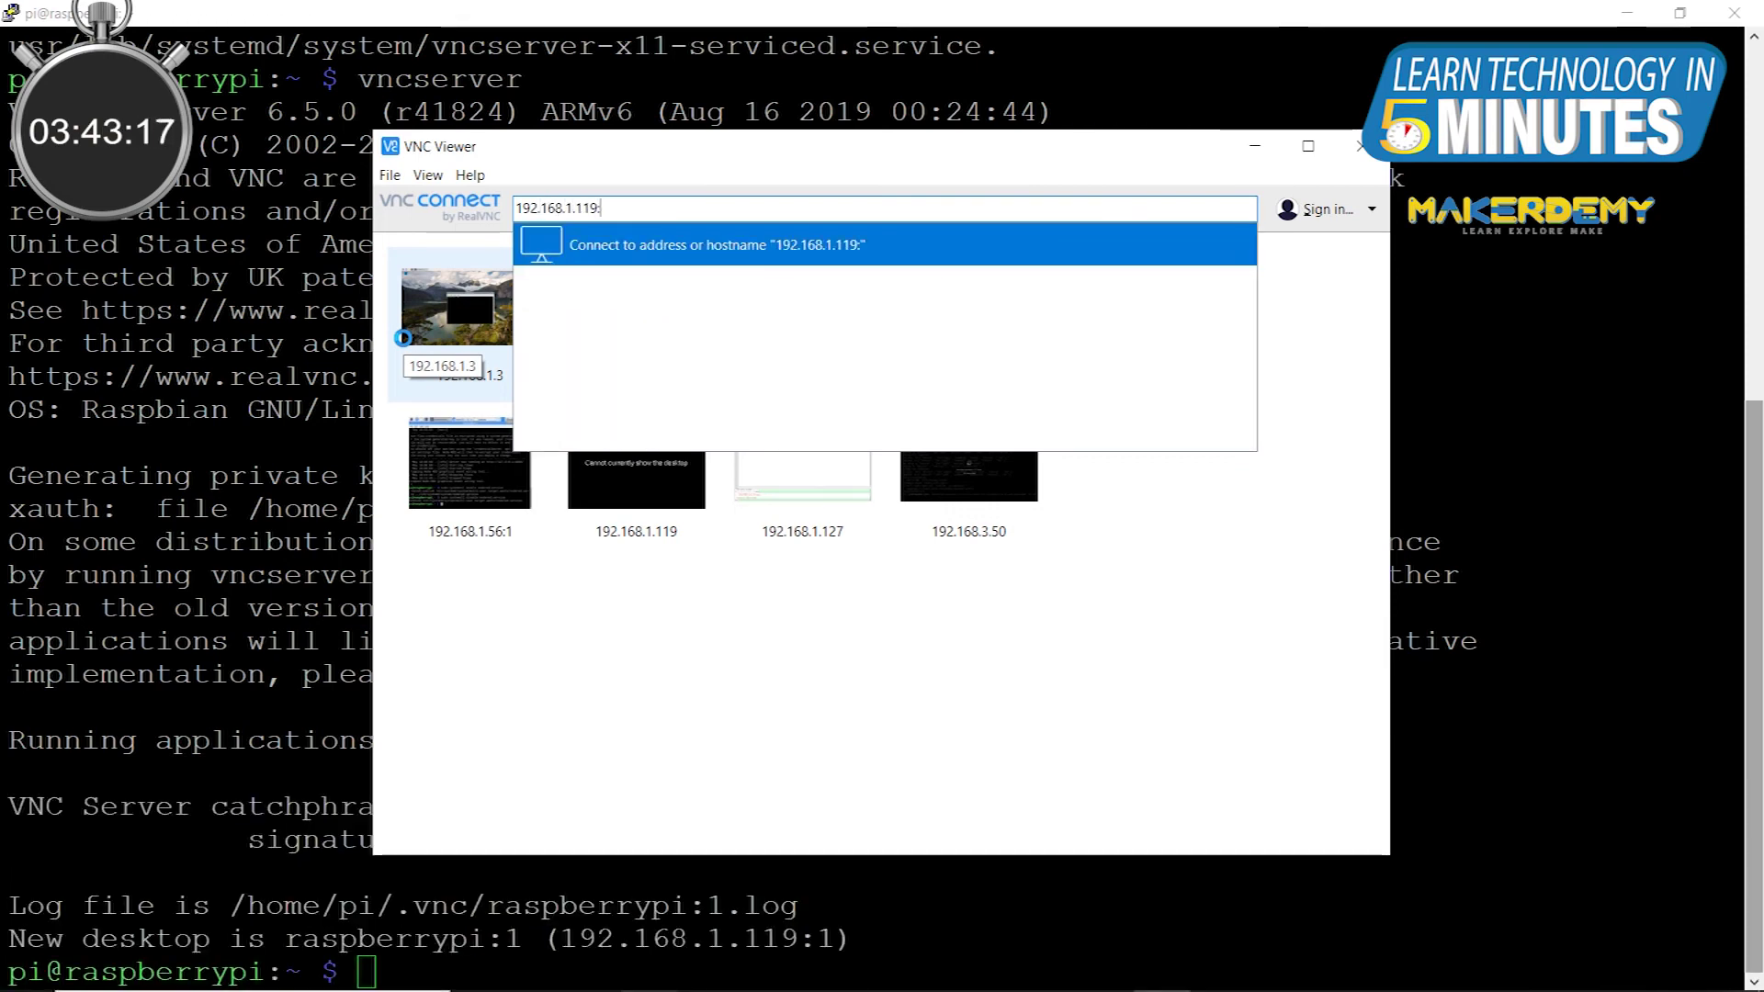
text(1)
key(Return)
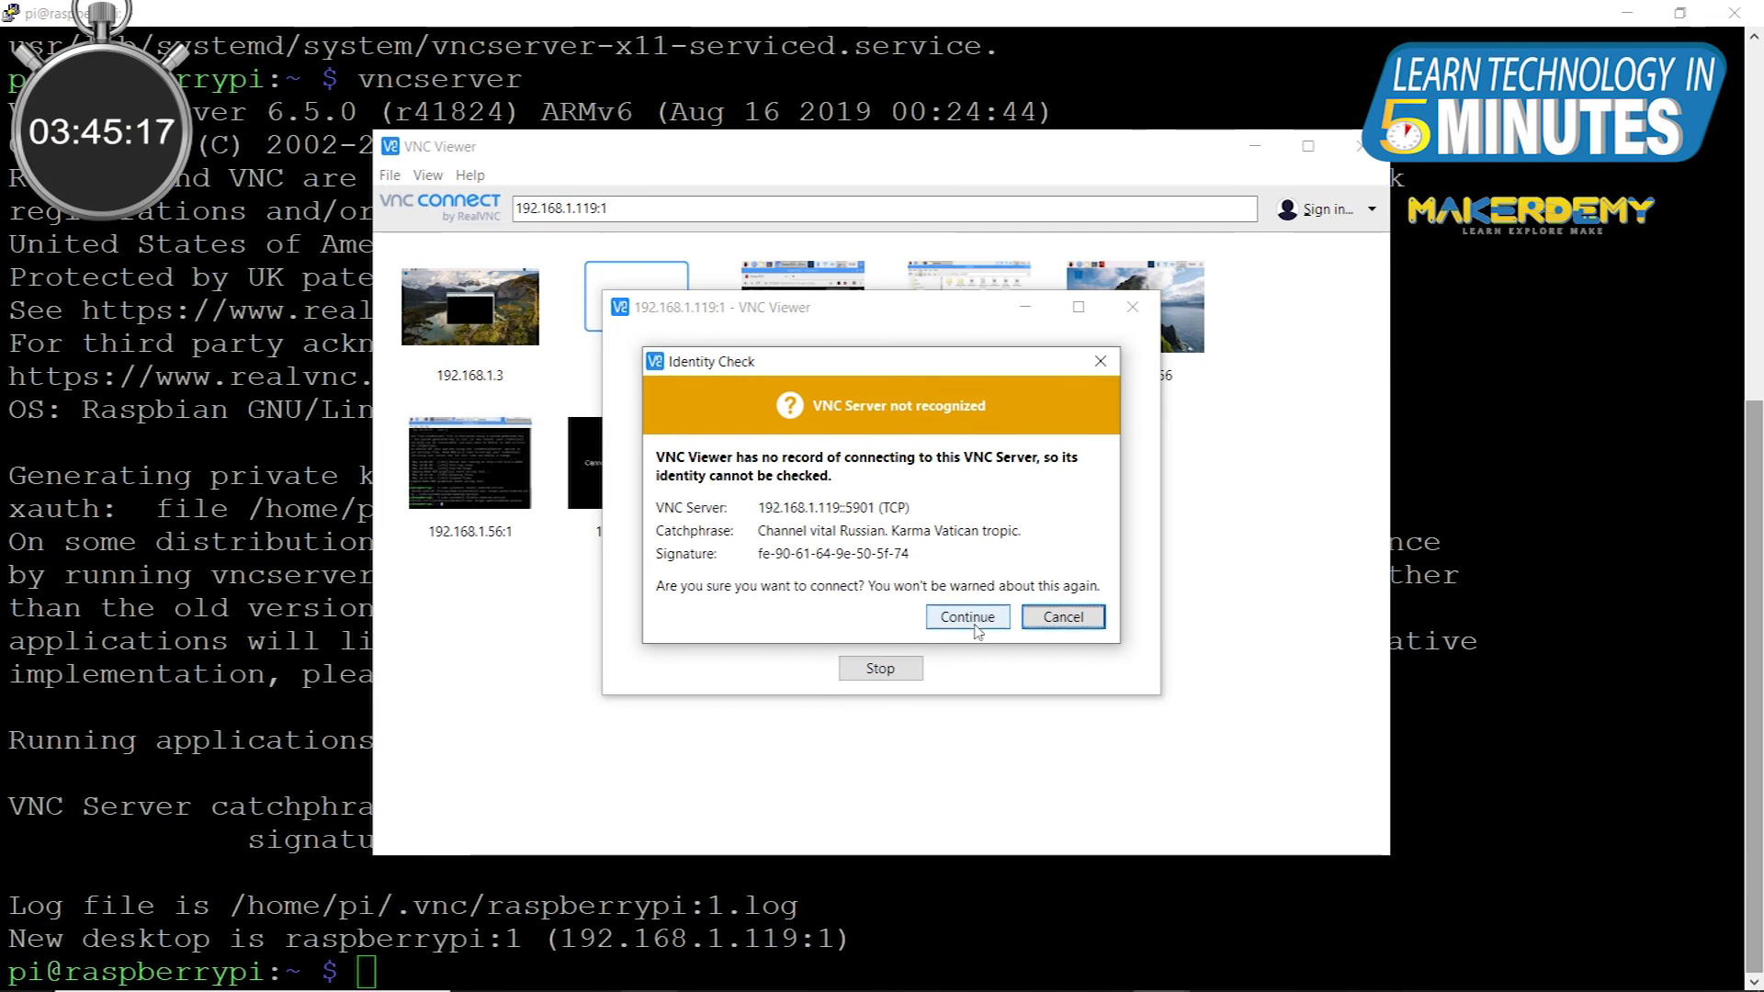
click(963, 616)
Step: Enter the Pi's user name and password, remember the password, and open the desktop
text(pi)
click(902, 510)
text(raspberry)
click(703, 540)
click(1053, 508)
click(928, 638)
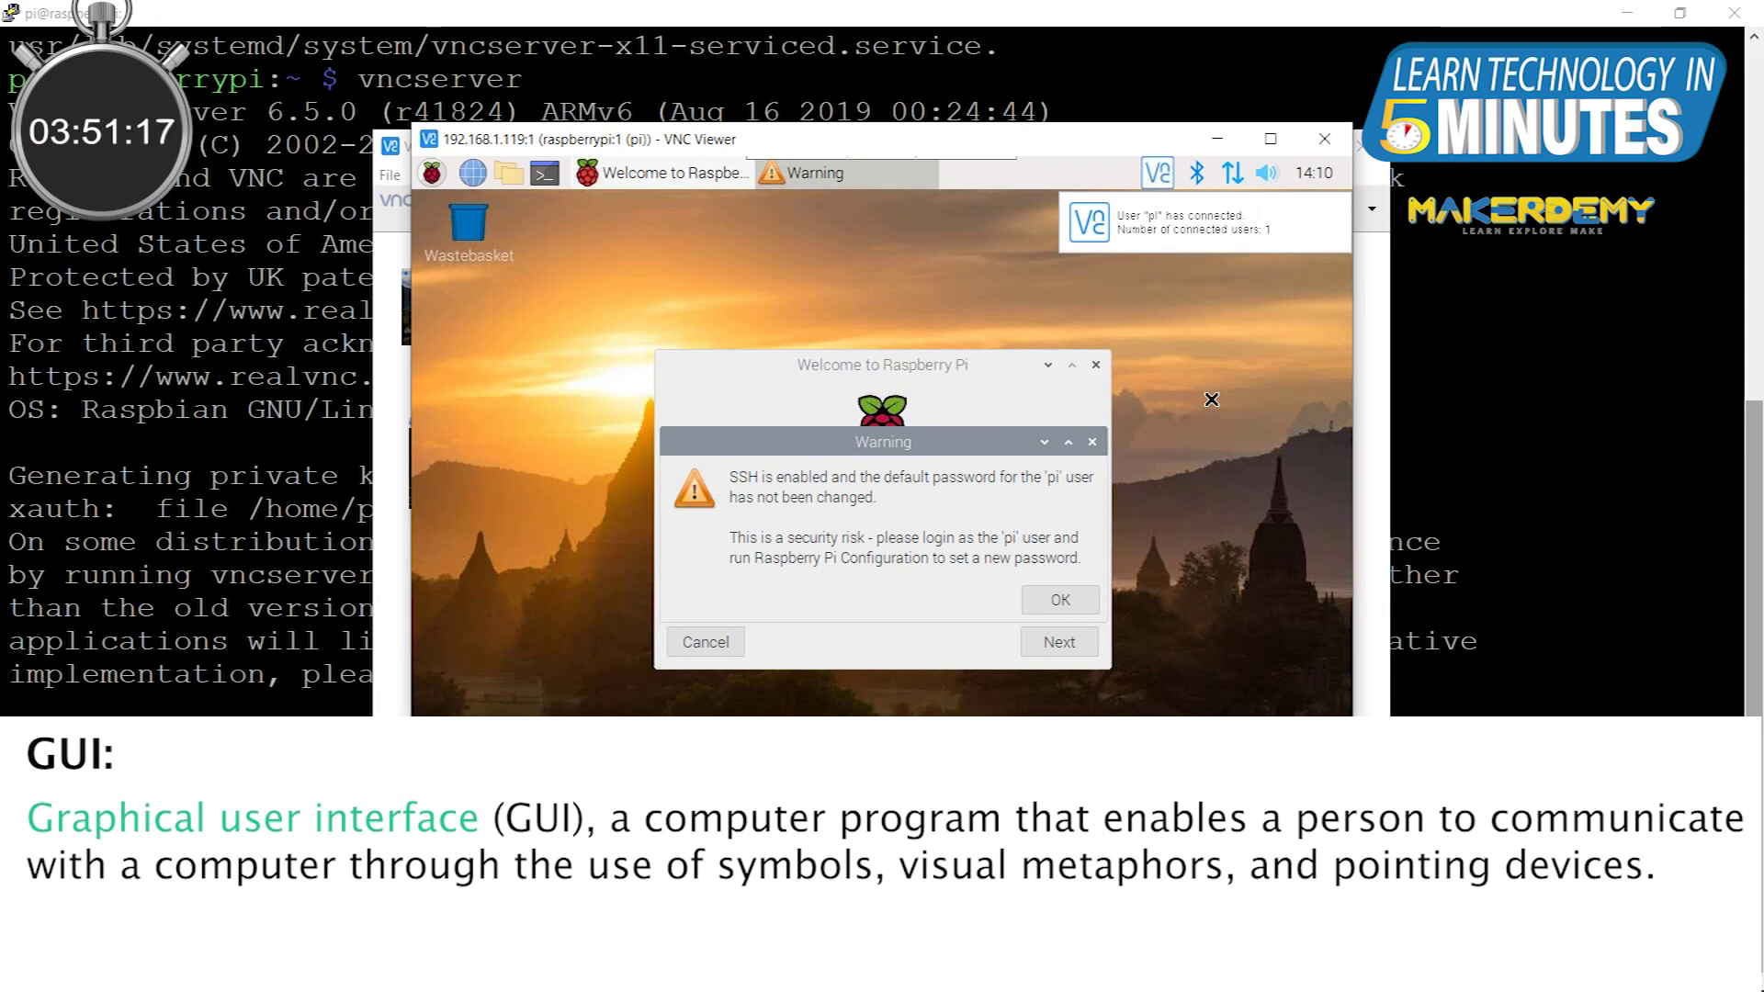